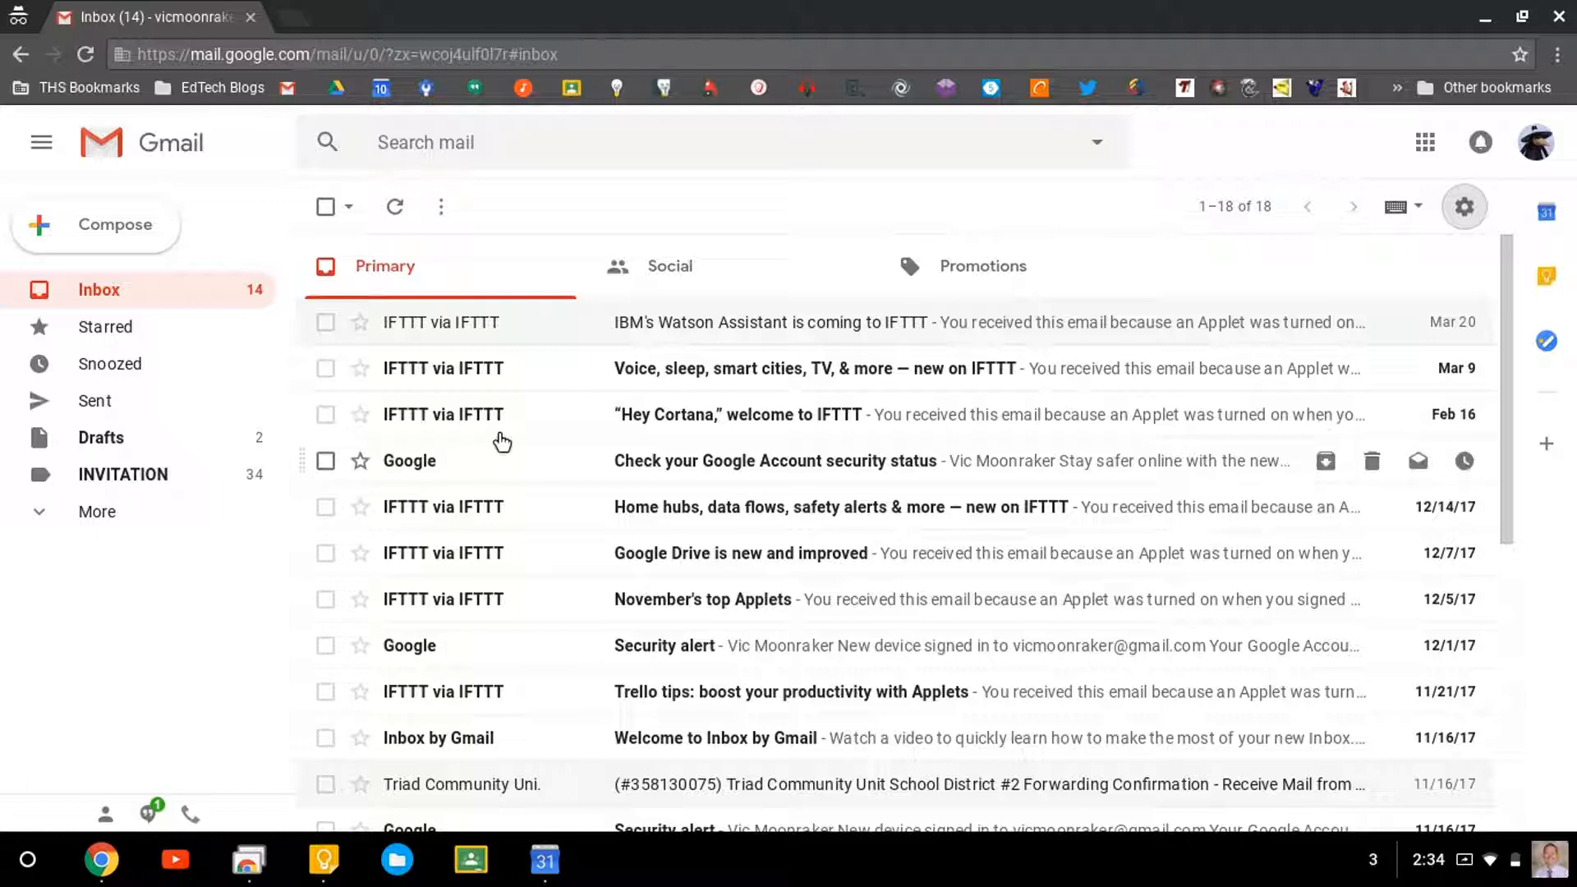
# Open the "IBM's Watson Assistant is coming to IFTTT" message and apply a new label named IFTTT.
pyautogui.click(687, 328)
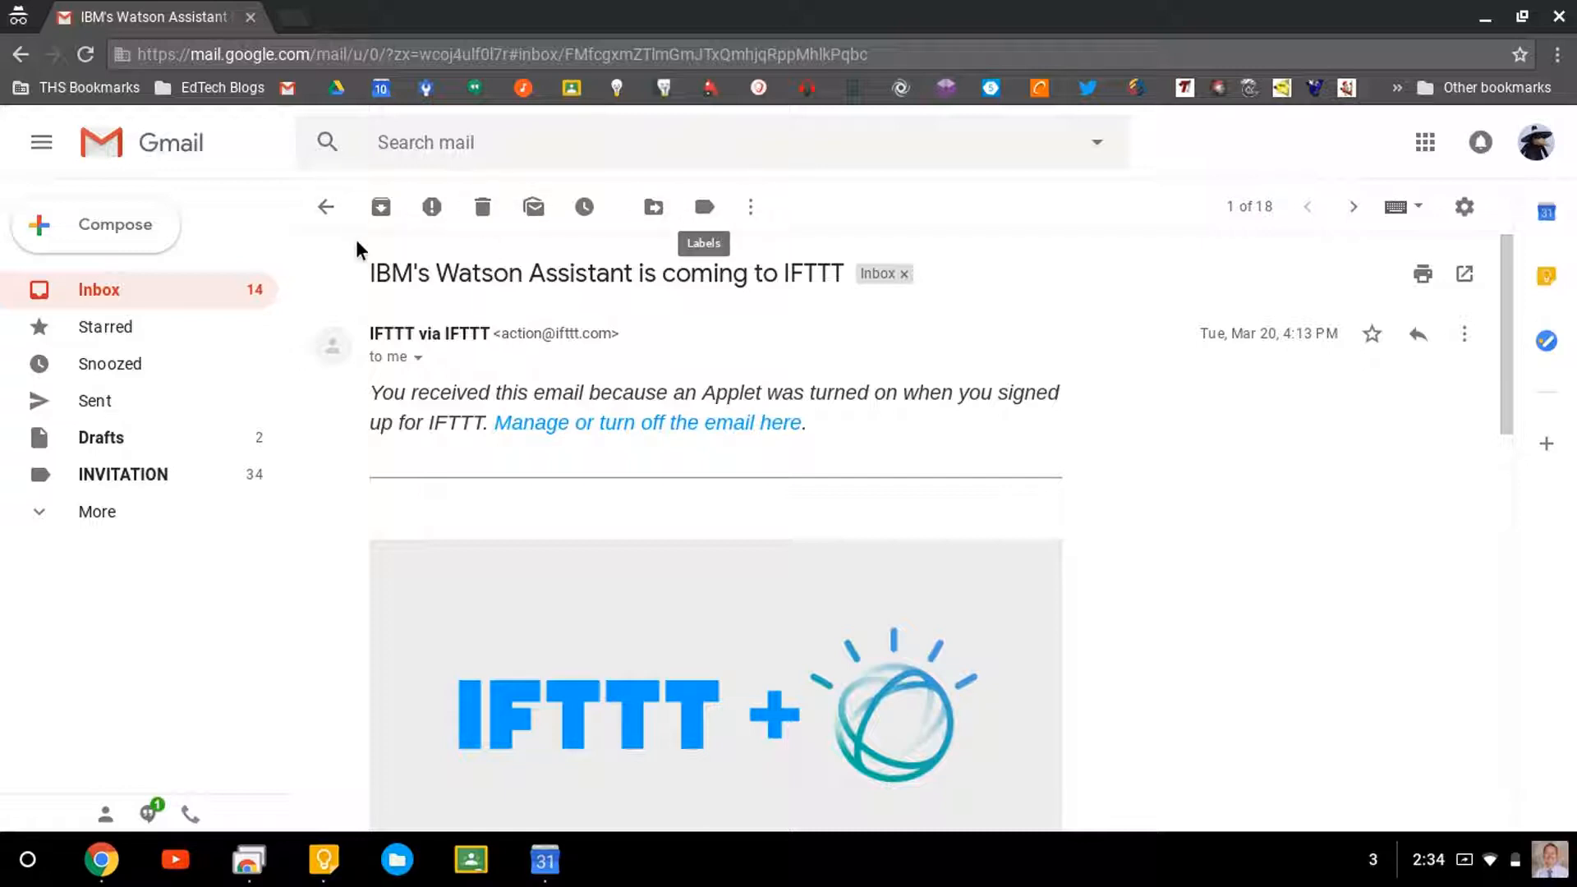
pyautogui.click(704, 209)
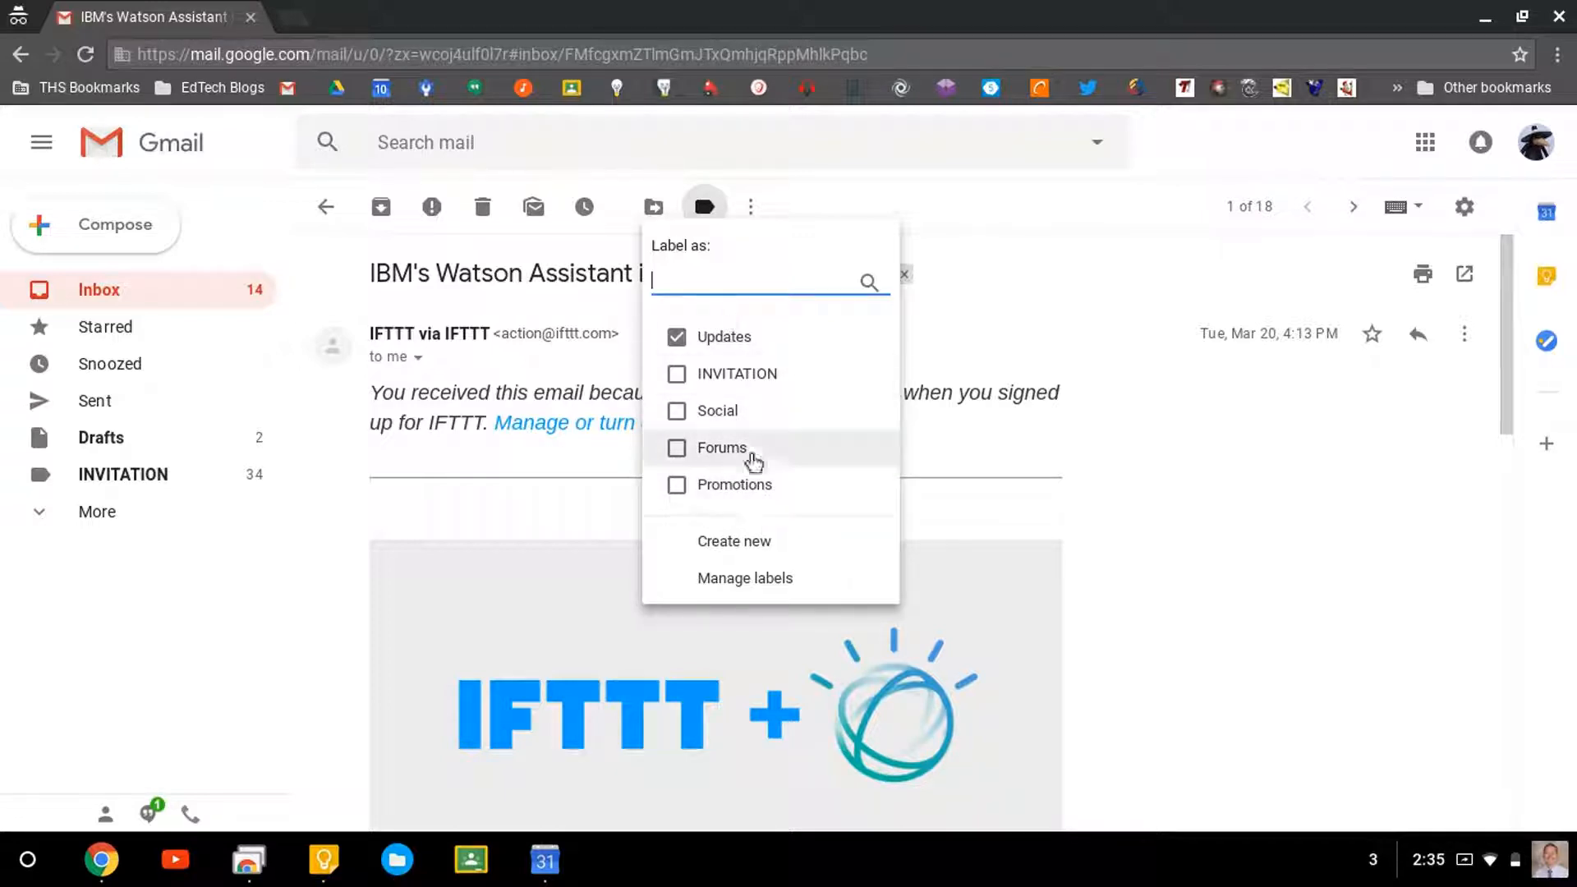
pyautogui.click(751, 547)
pyautogui.write('IFTTT')
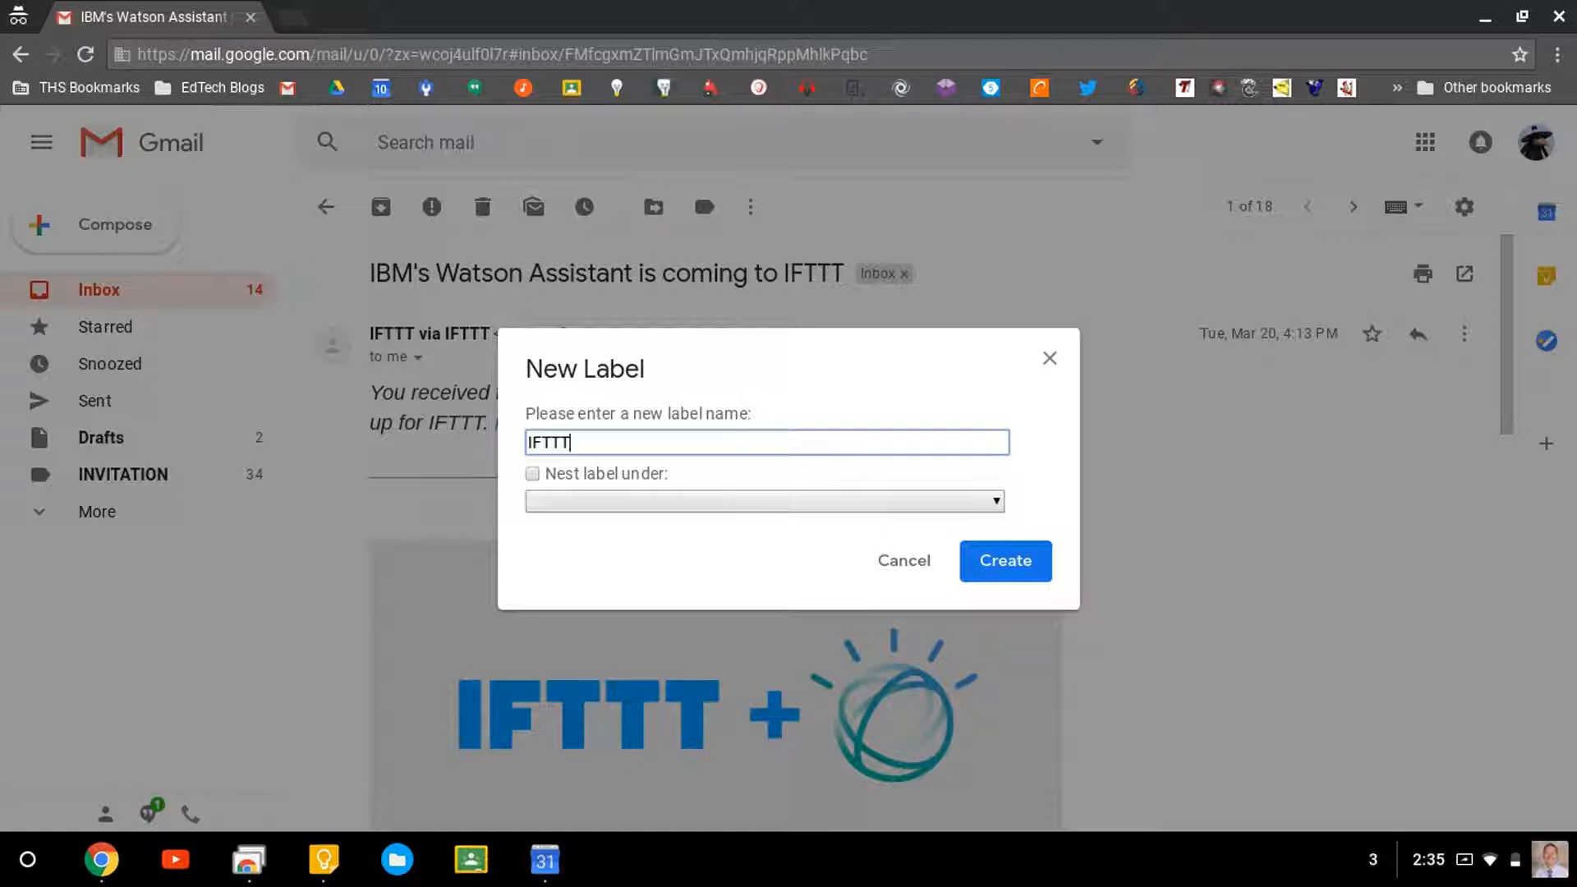
pyautogui.press('Return')
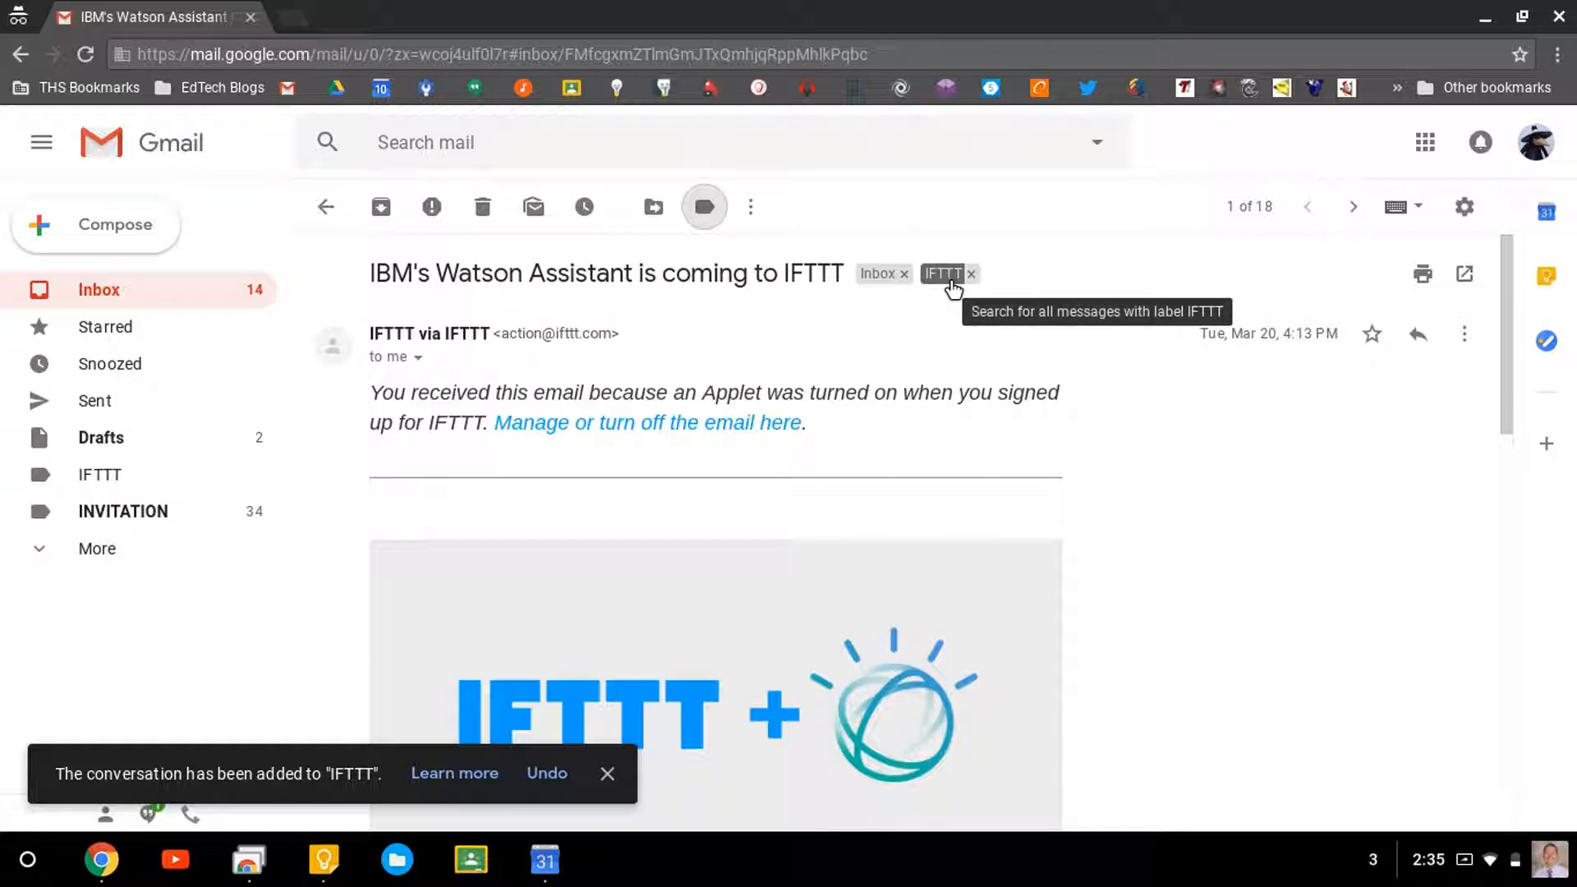
# Add the Social and INVITATION labels to the open message, and remove the INVITATION label again.
pyautogui.click(712, 210)
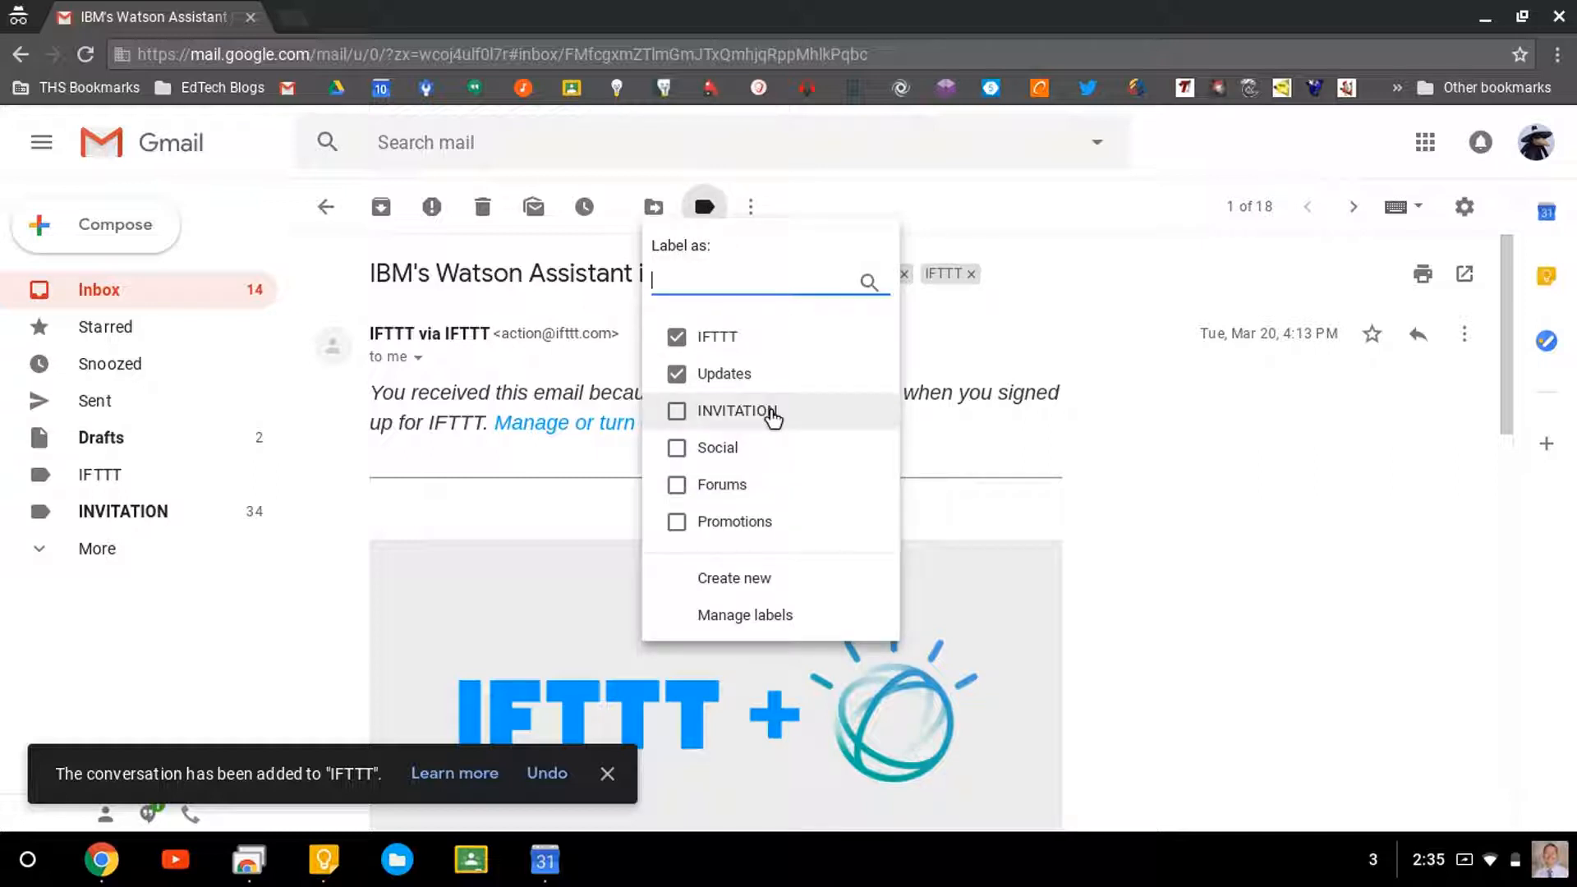
pyautogui.click(747, 454)
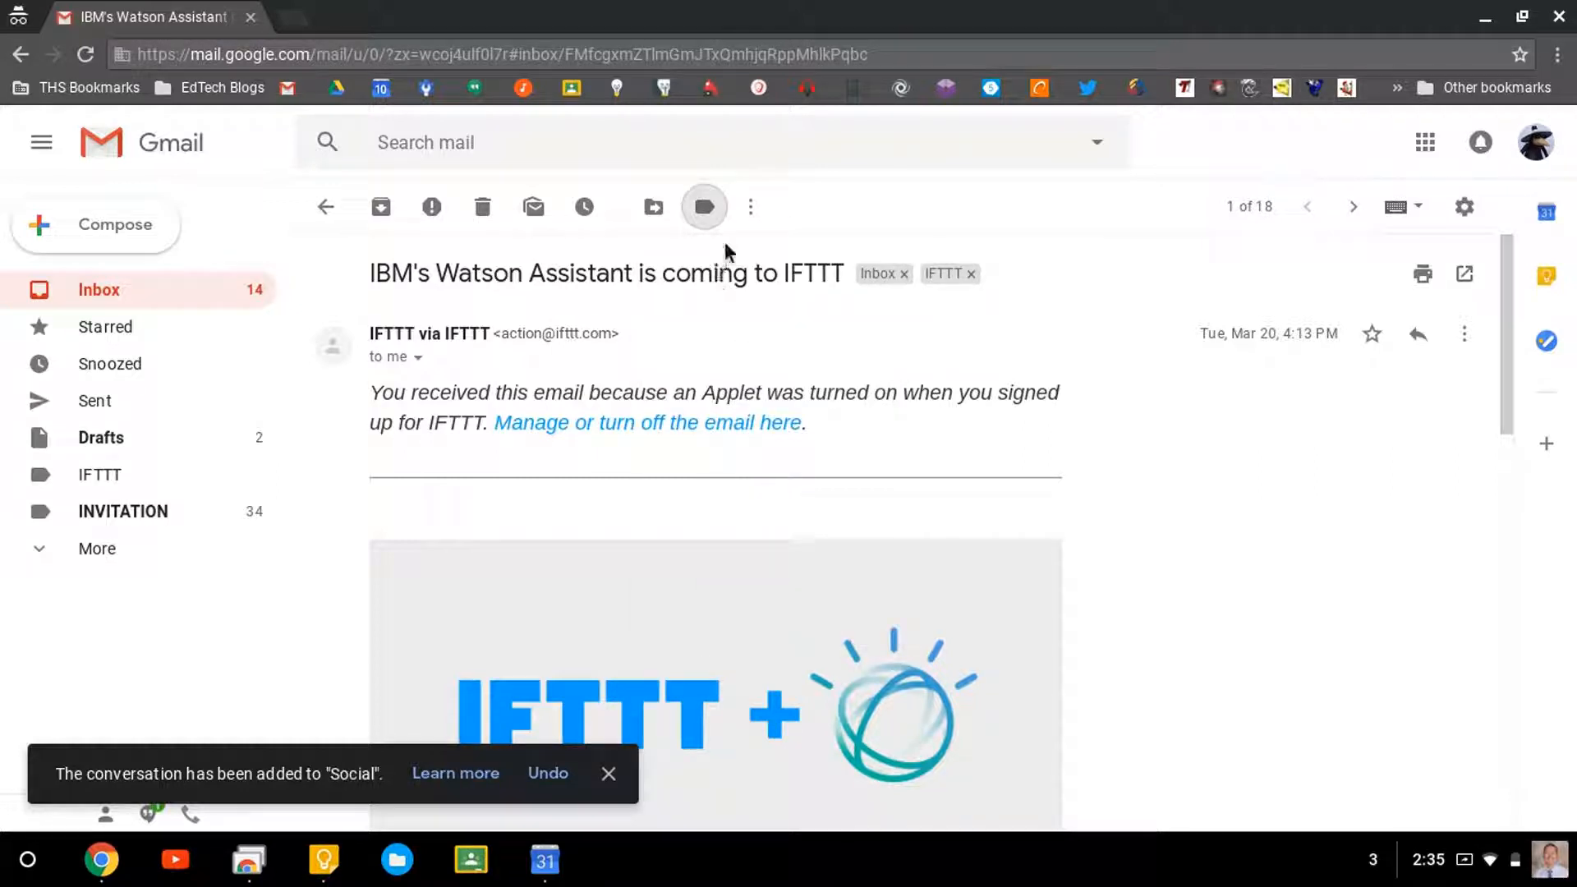
pyautogui.click(704, 203)
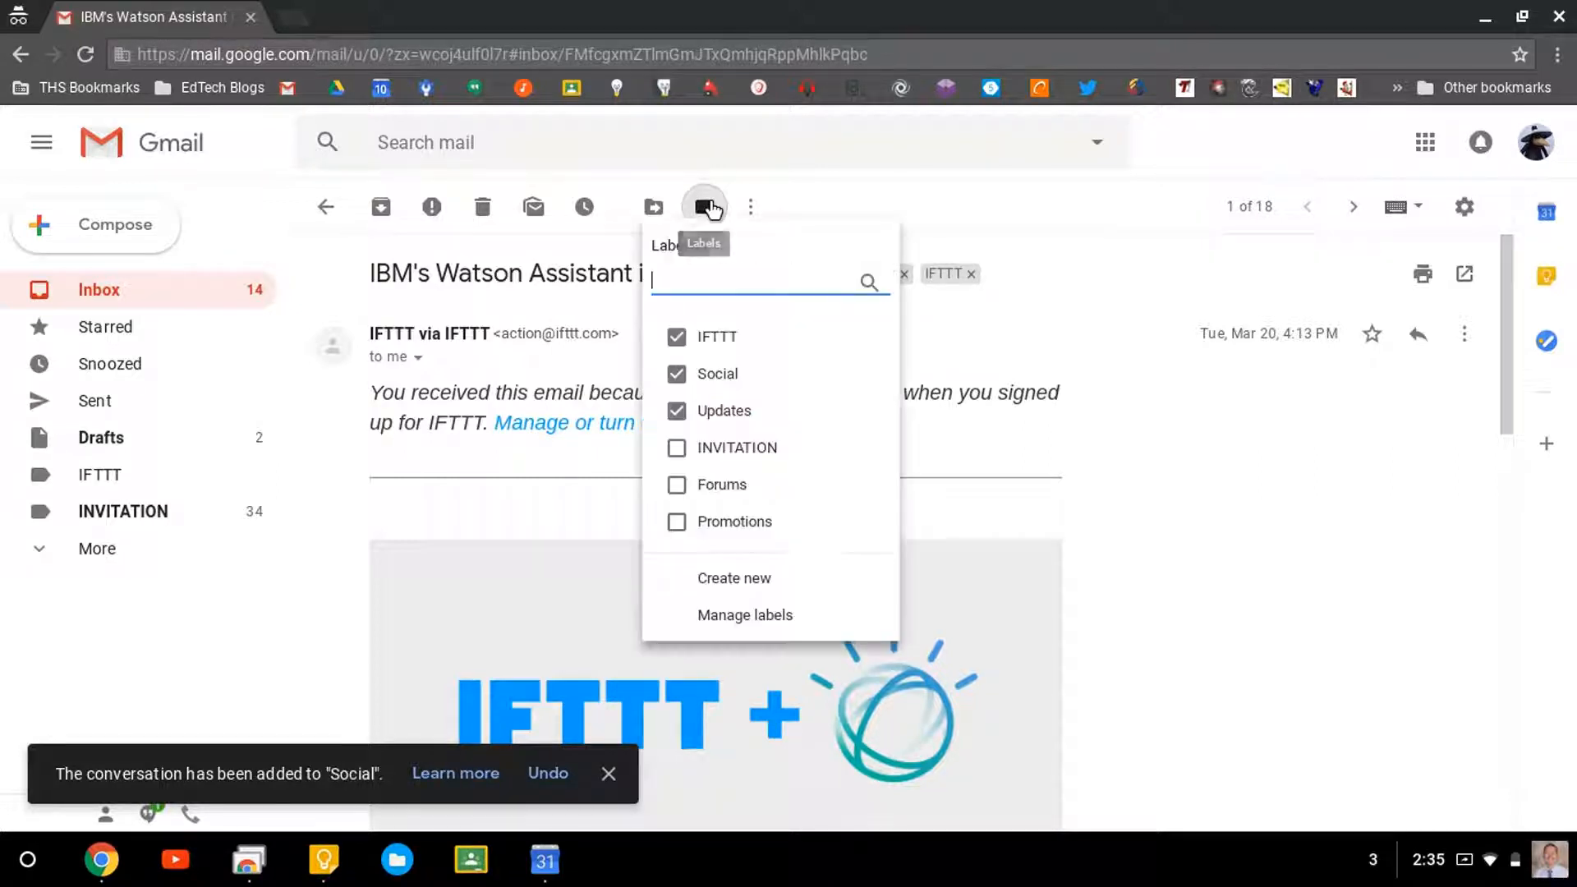
pyautogui.click(737, 453)
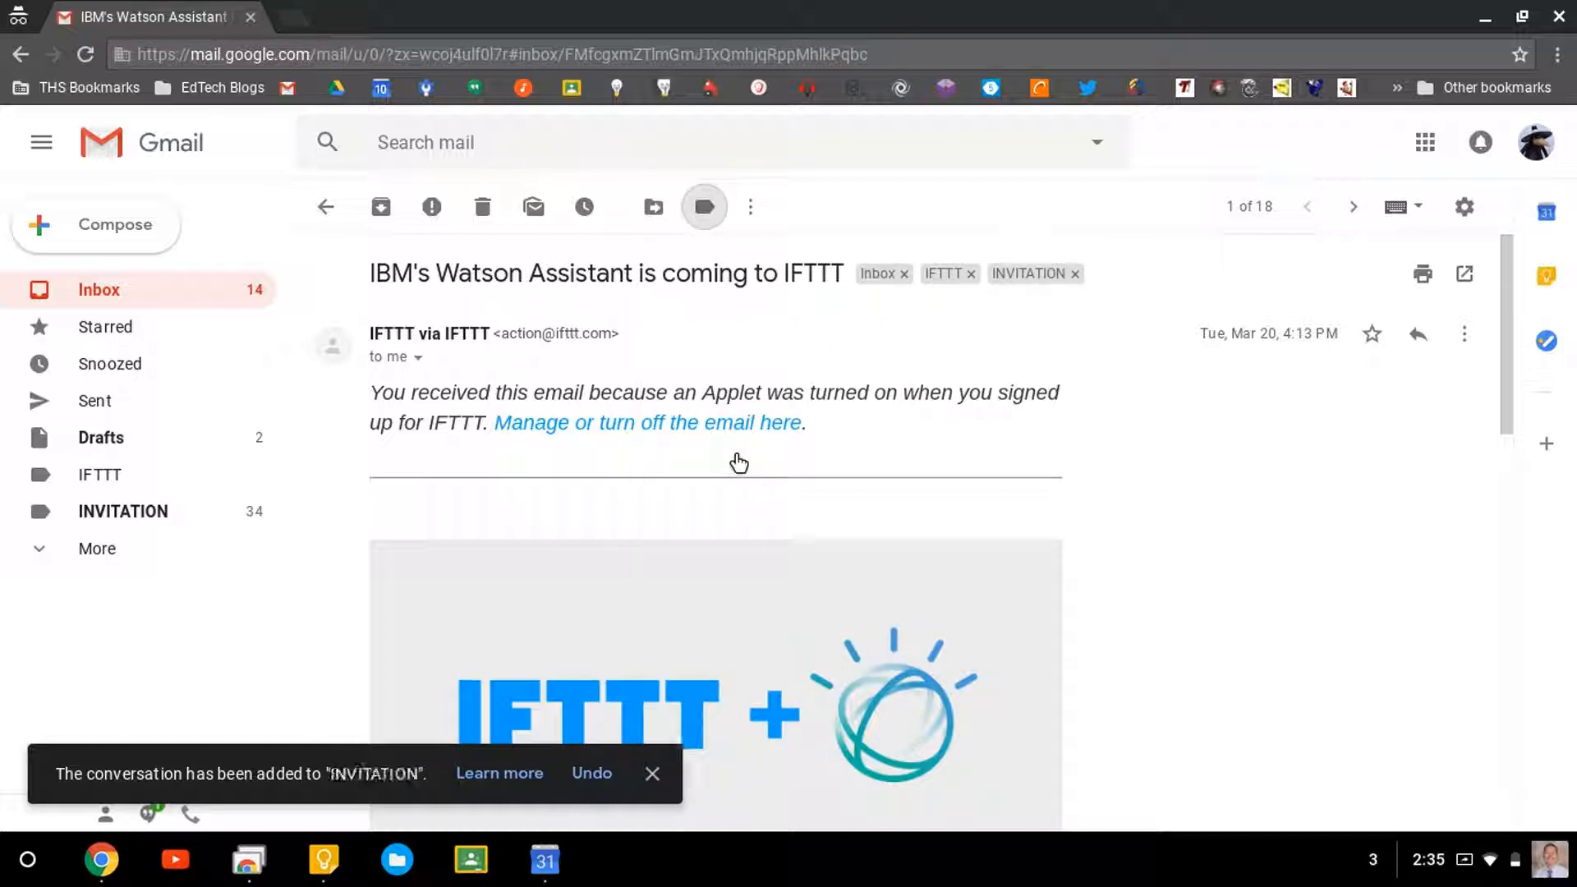
pyautogui.click(1075, 275)
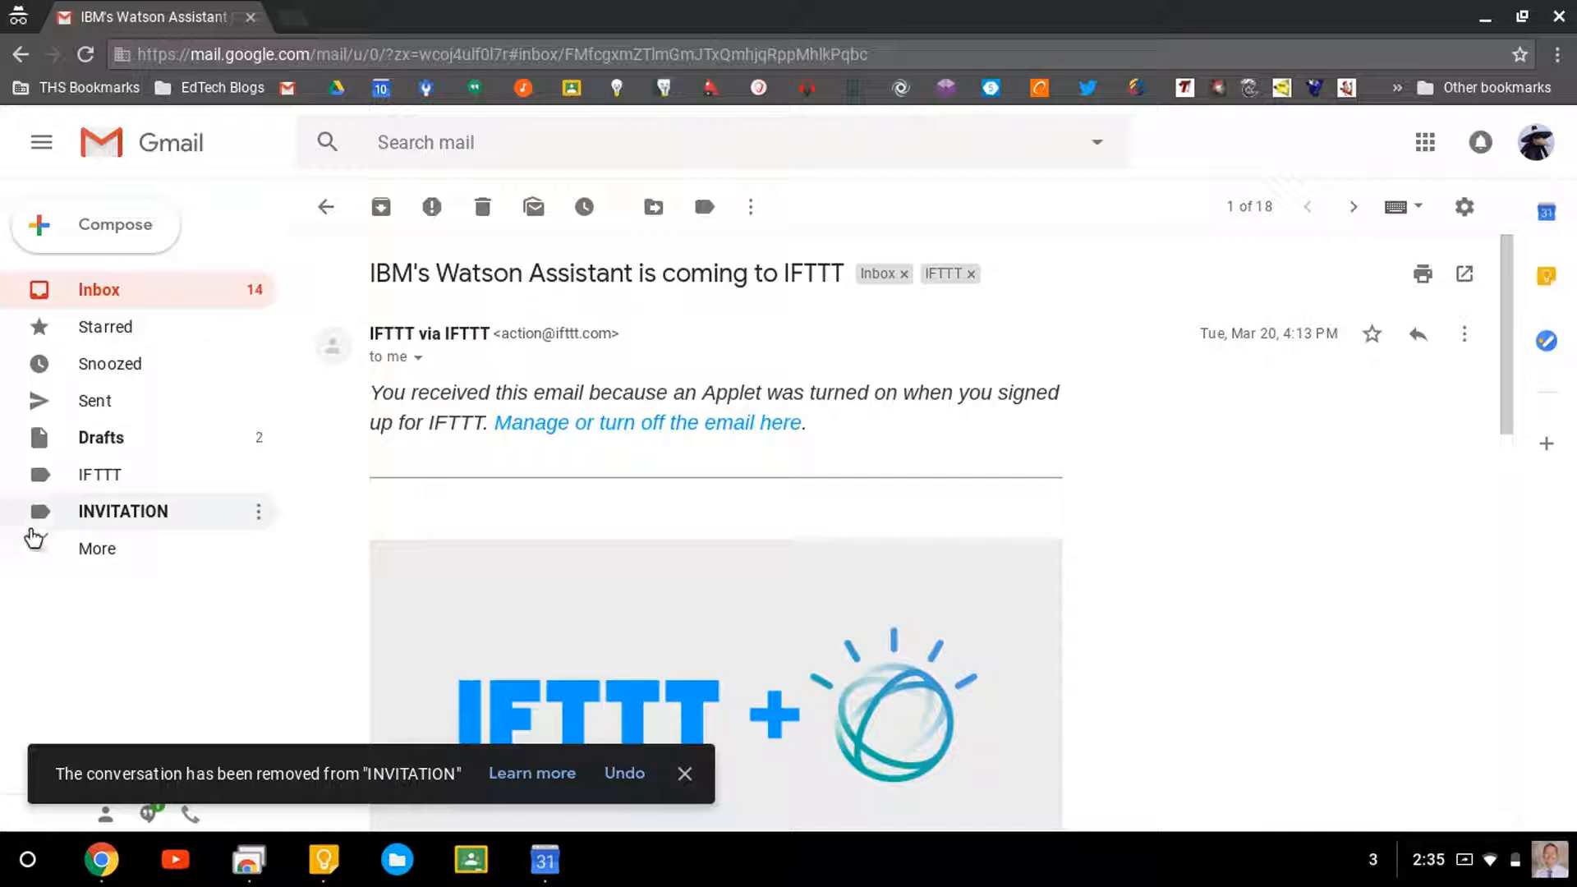
# Show the messages labelled IFTTT and set that label's color to medium purple.
pyautogui.click(33, 551)
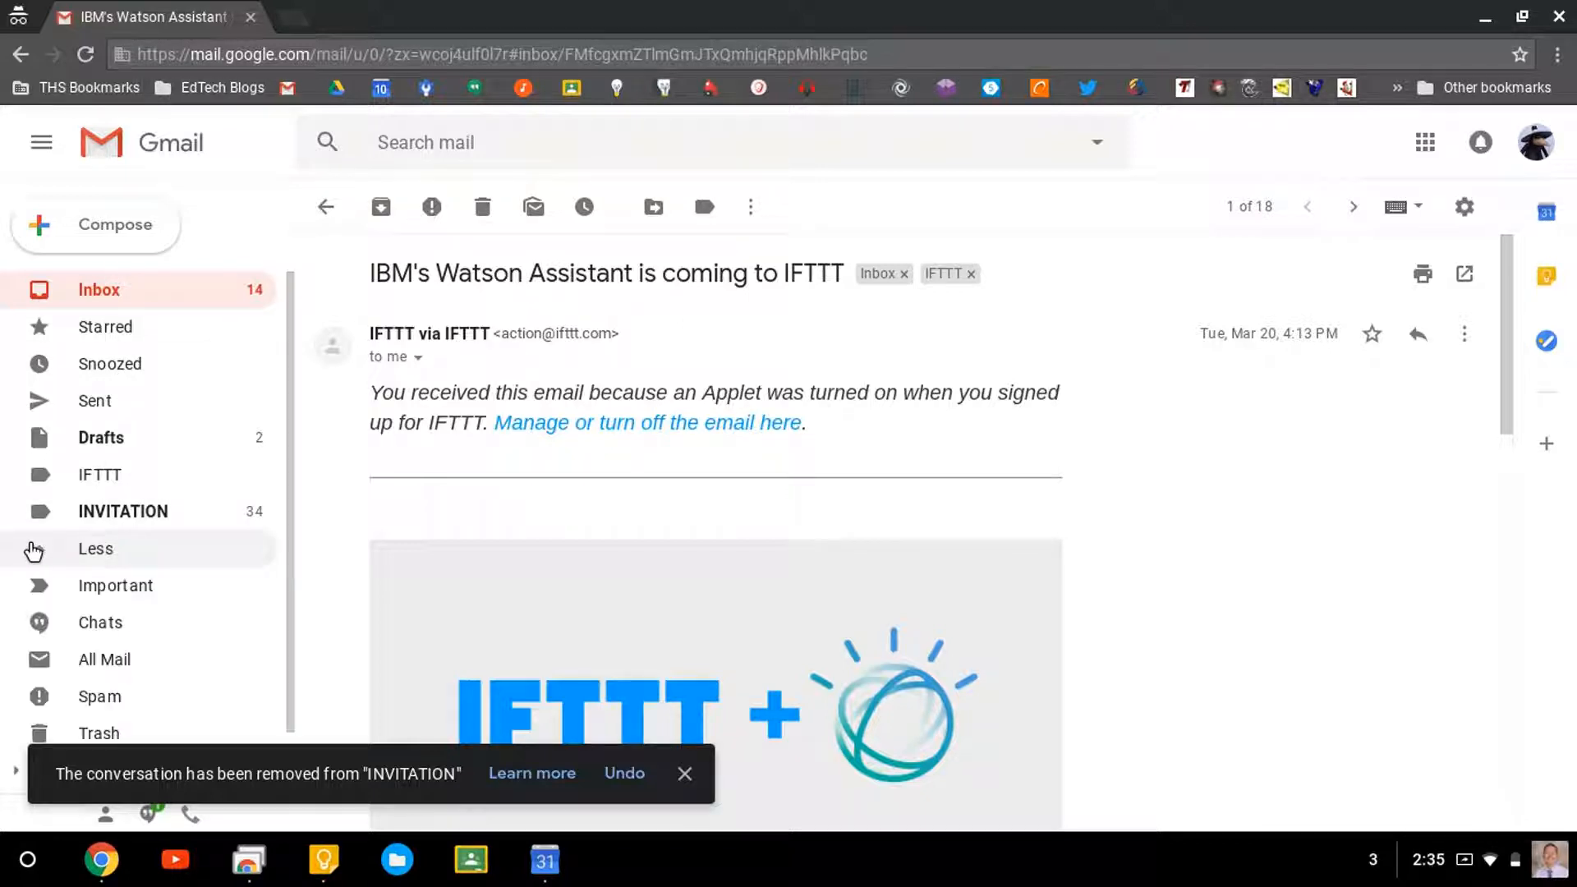
pyautogui.click(156, 483)
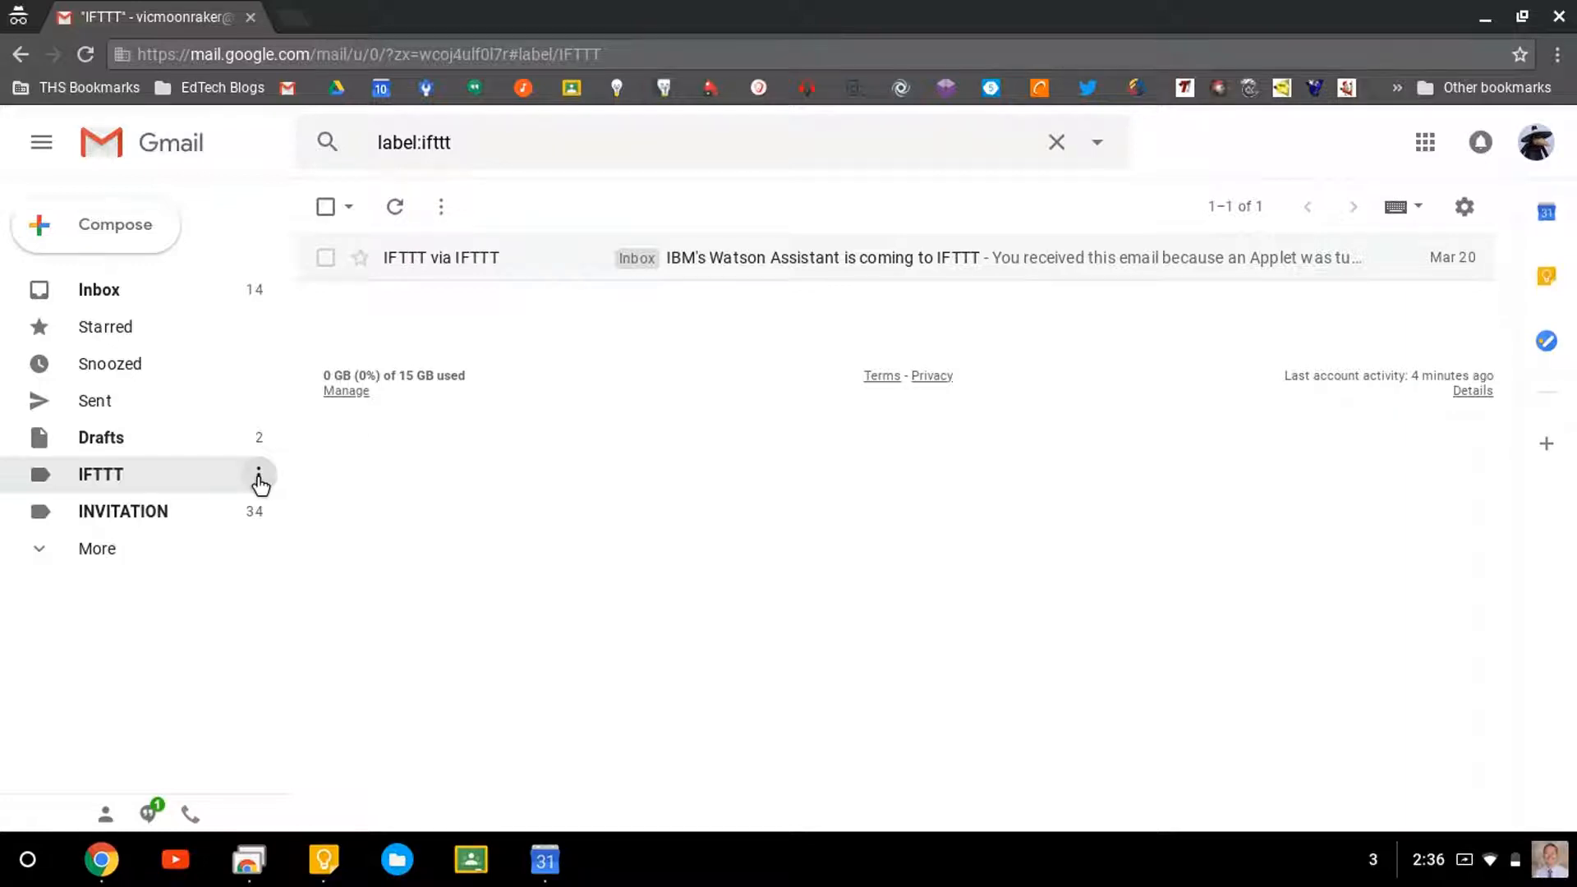
pyautogui.click(259, 476)
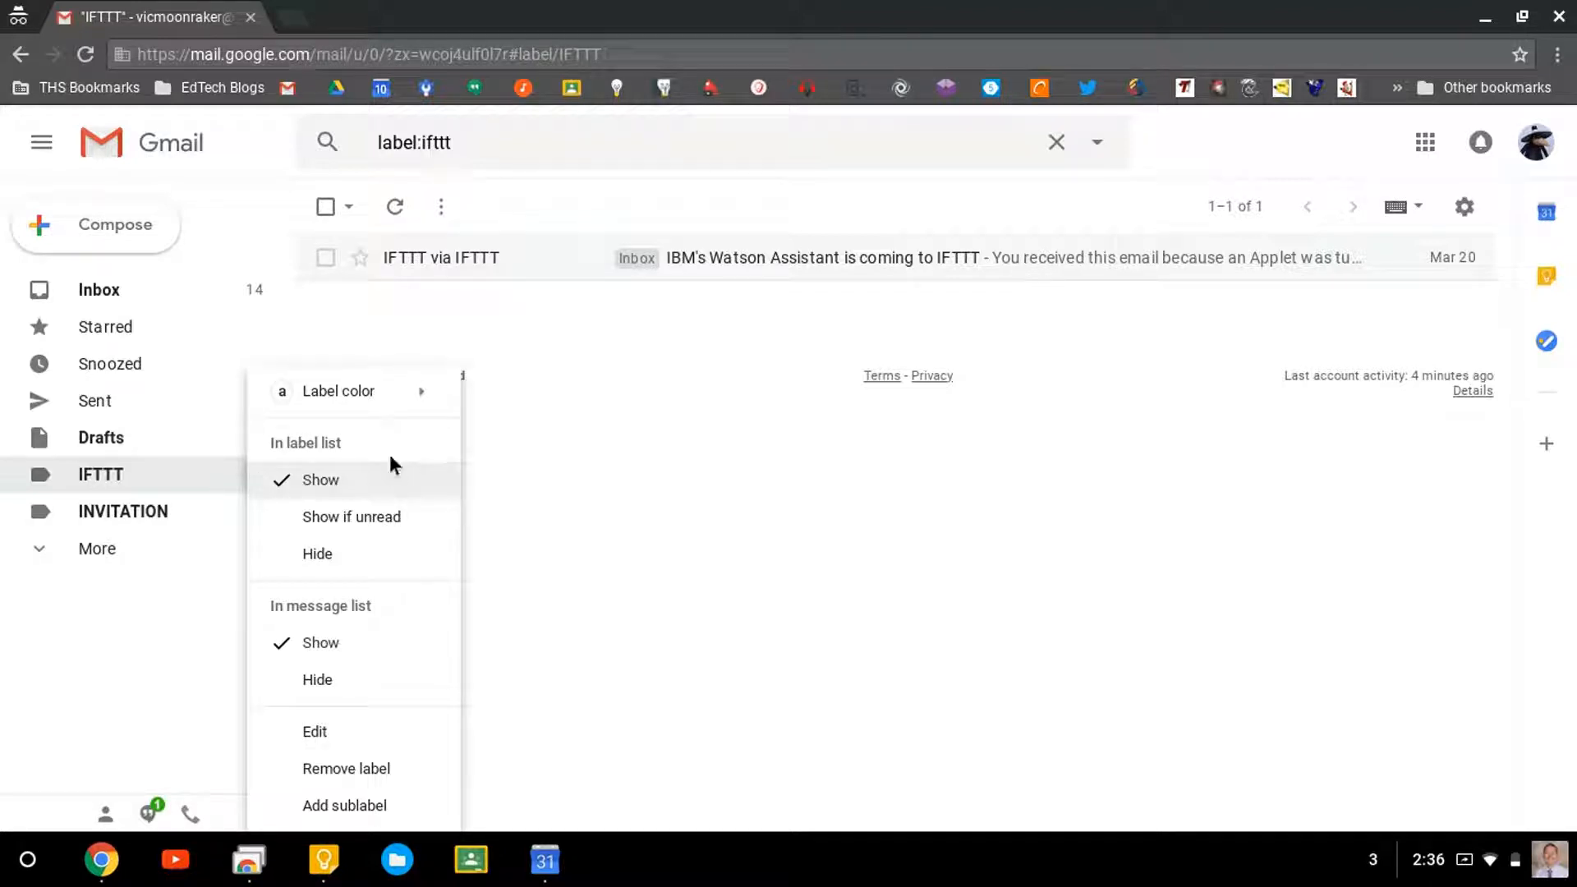
pyautogui.moveTo(425, 408)
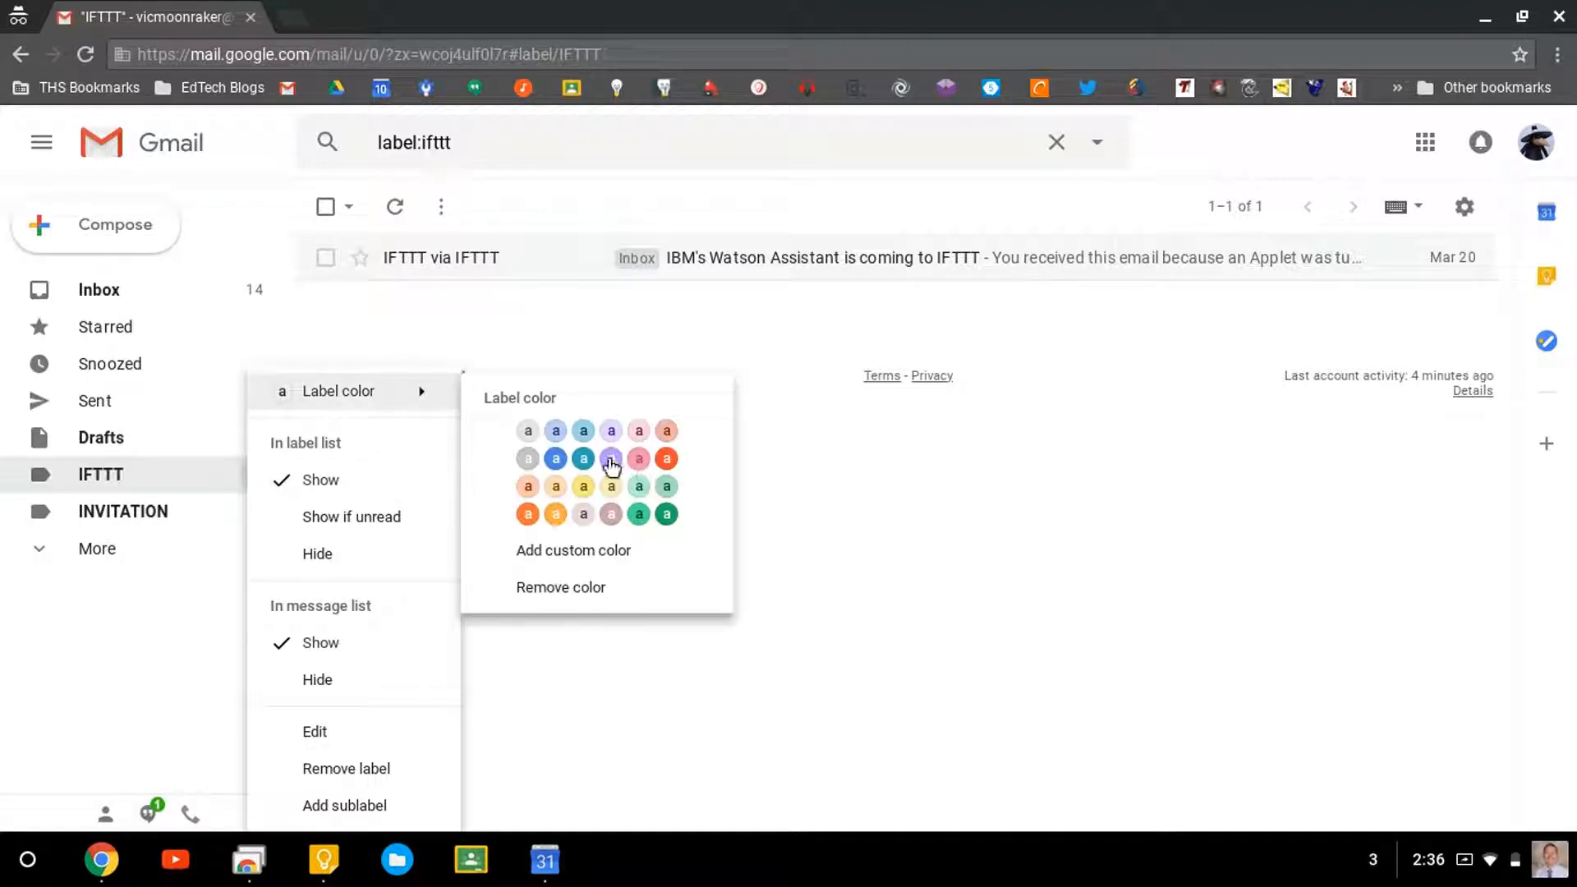
pyautogui.click(610, 458)
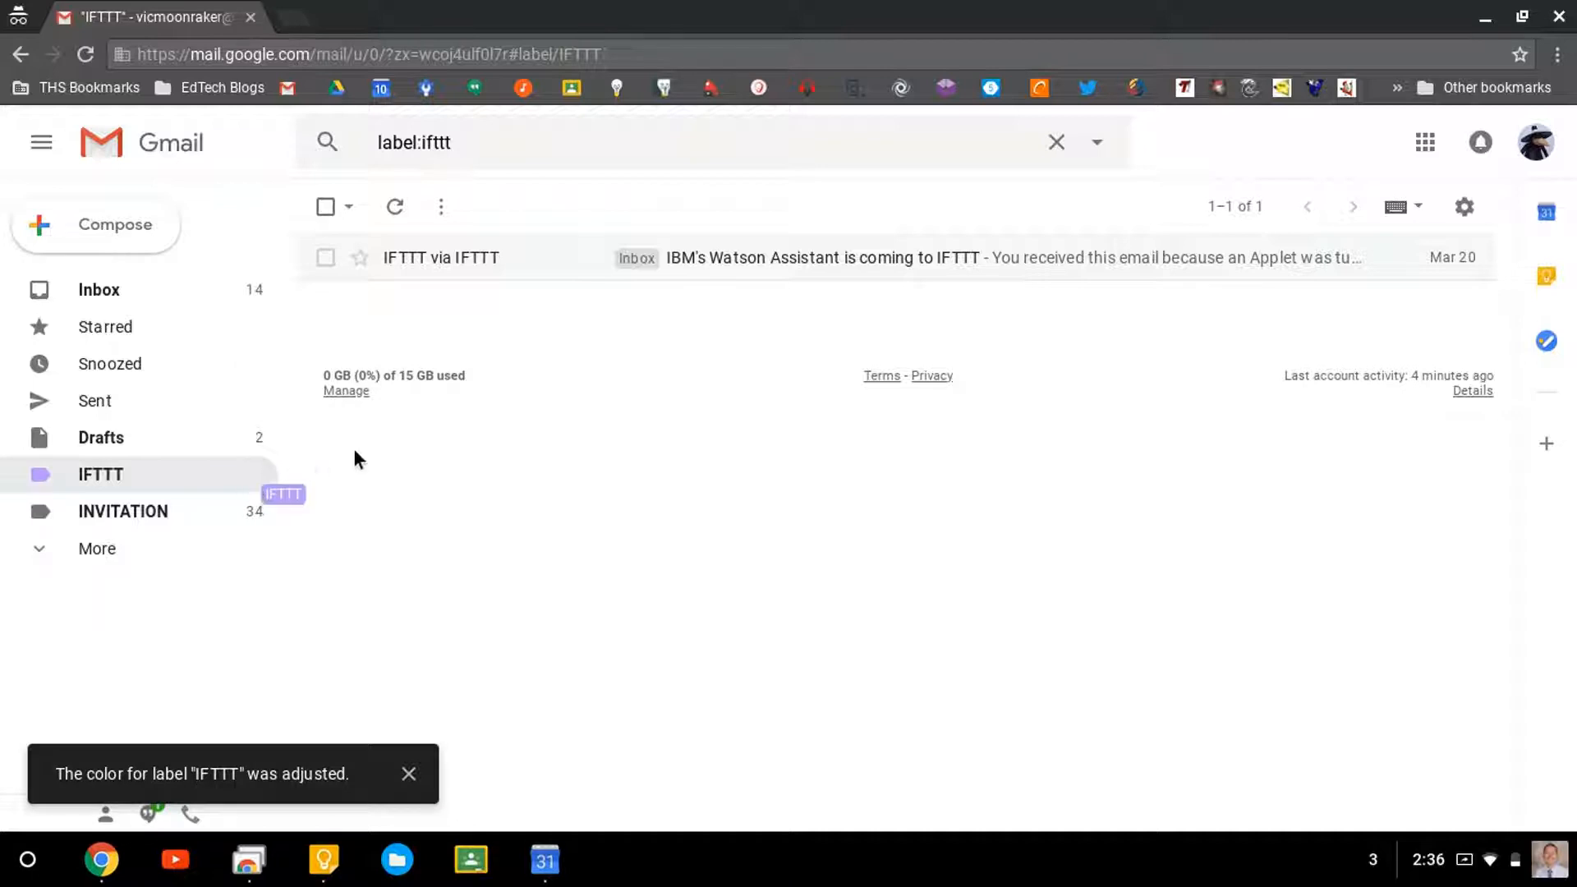
pyautogui.click(261, 474)
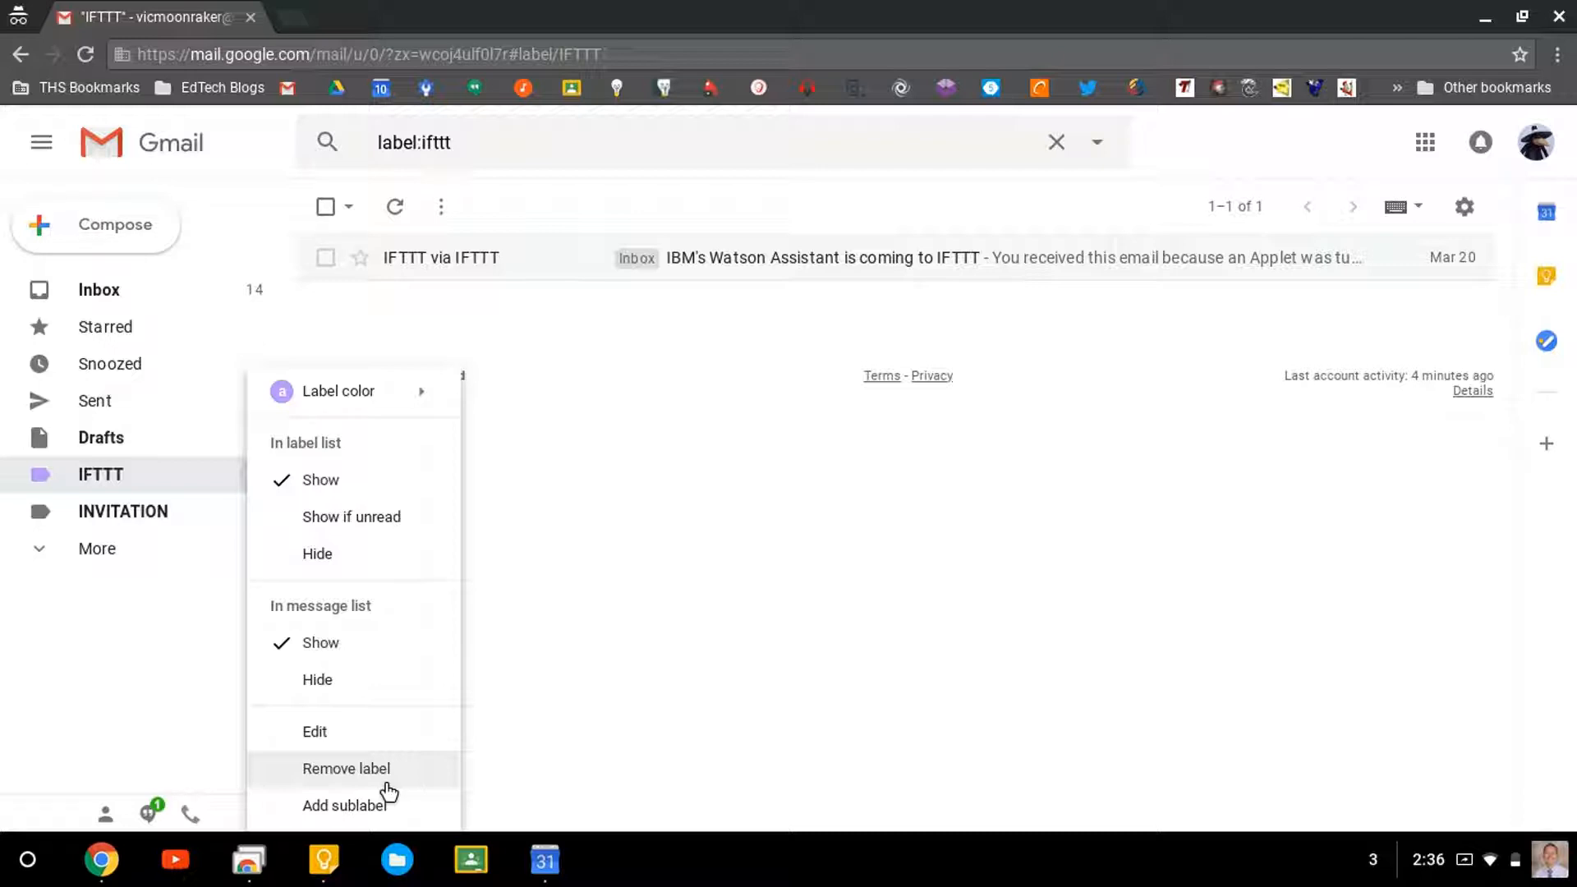
pyautogui.click(556, 494)
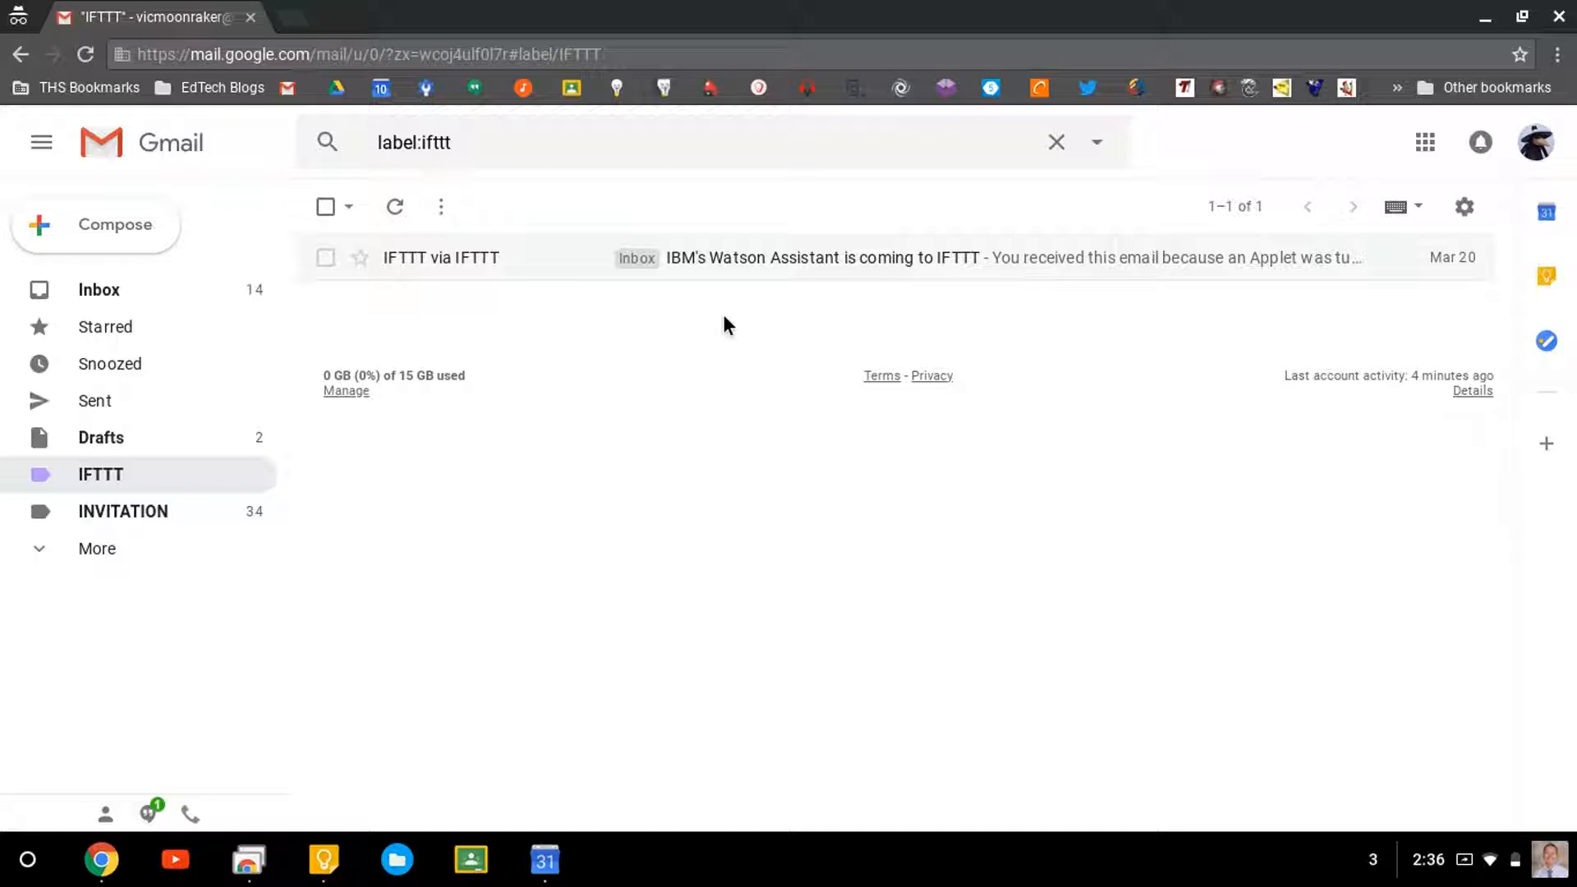
# Search the mail for messages matching "label:IFTTT watson".
pyautogui.click(504, 149)
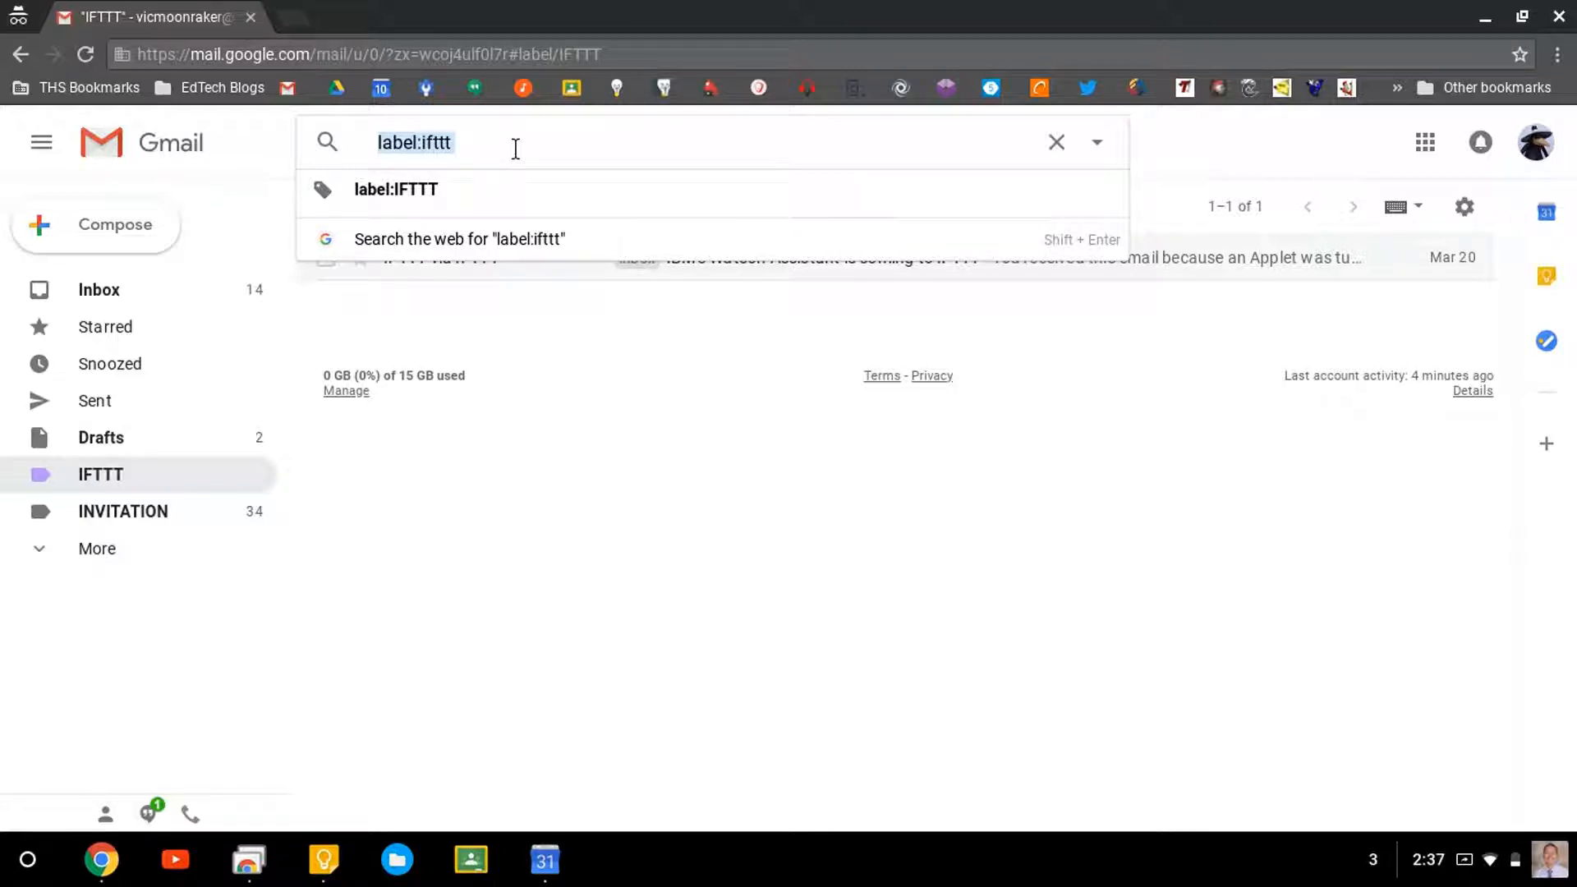
pyautogui.write('lable')
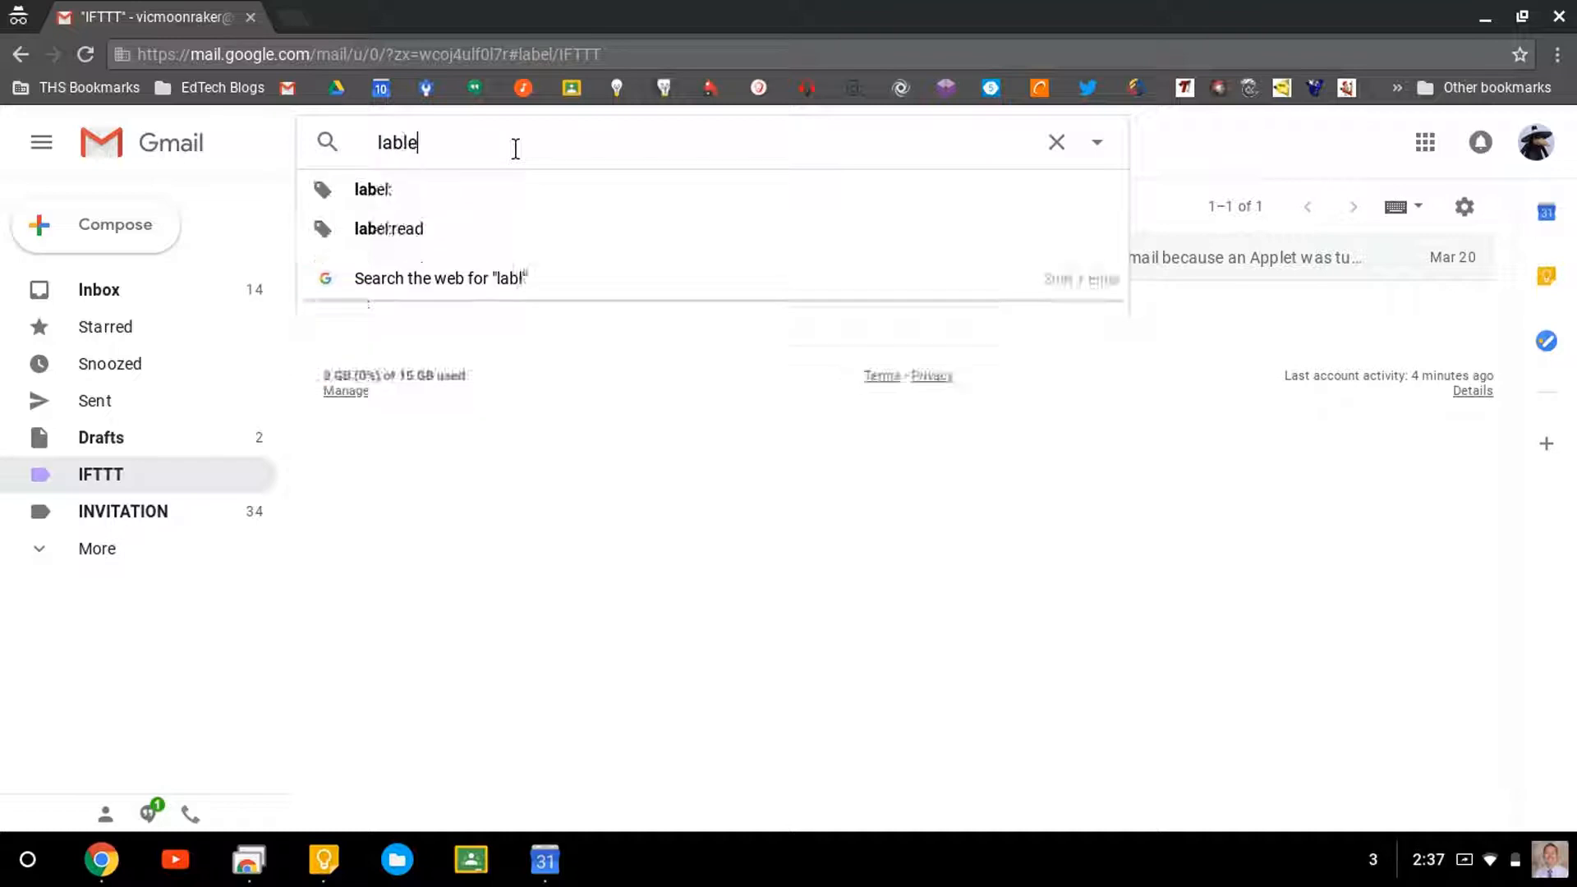
pyautogui.press('BackSpace')
pyautogui.press('BackSpace')
pyautogui.write('el:')
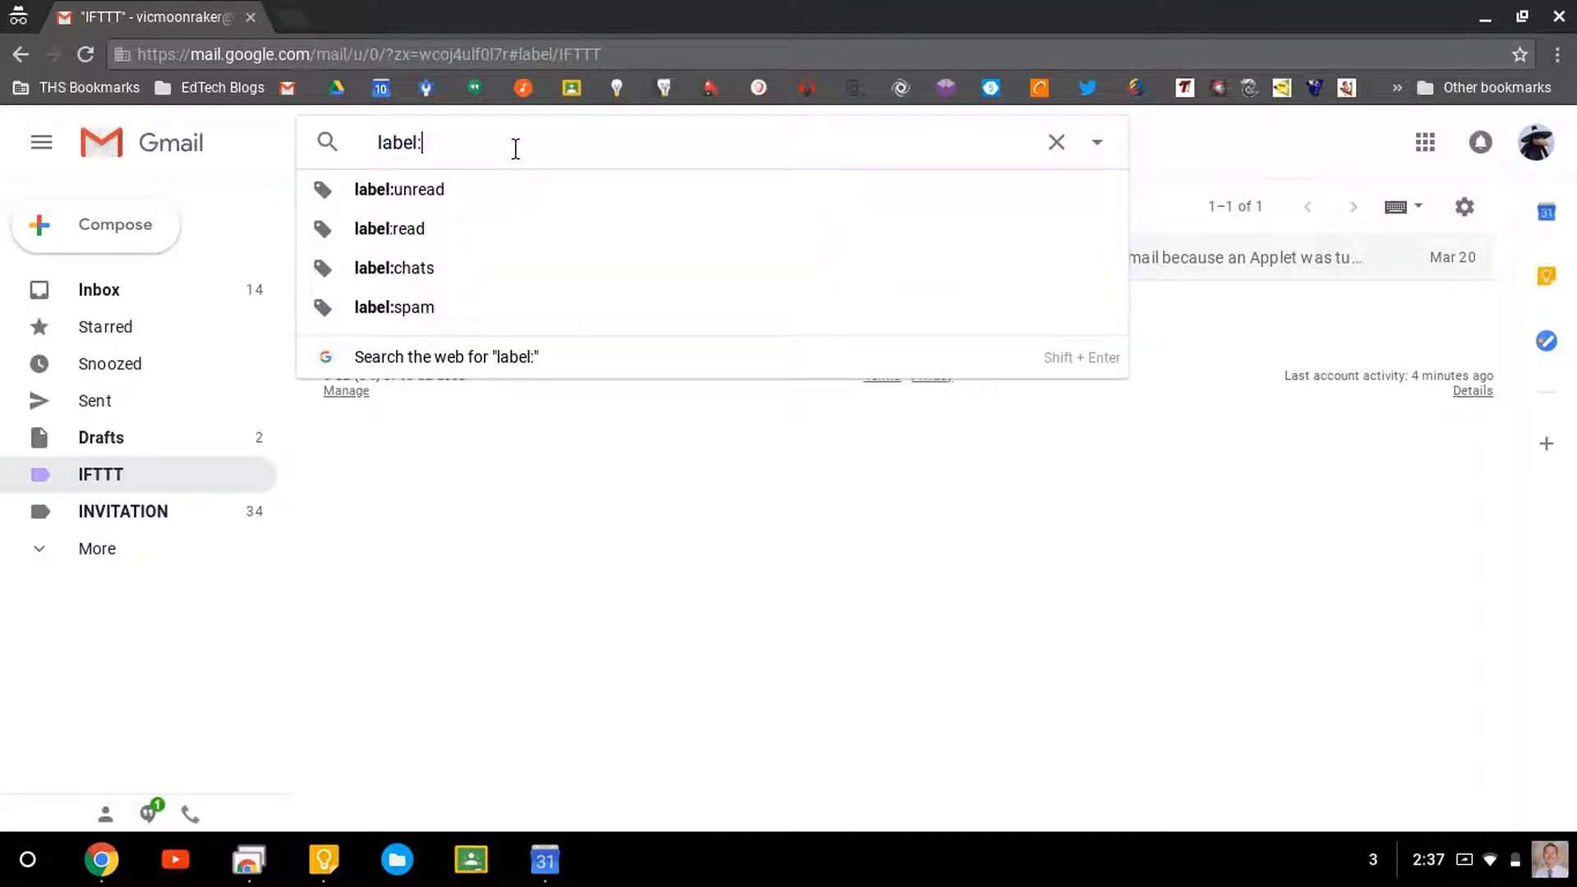
pyautogui.write('IFTTT')
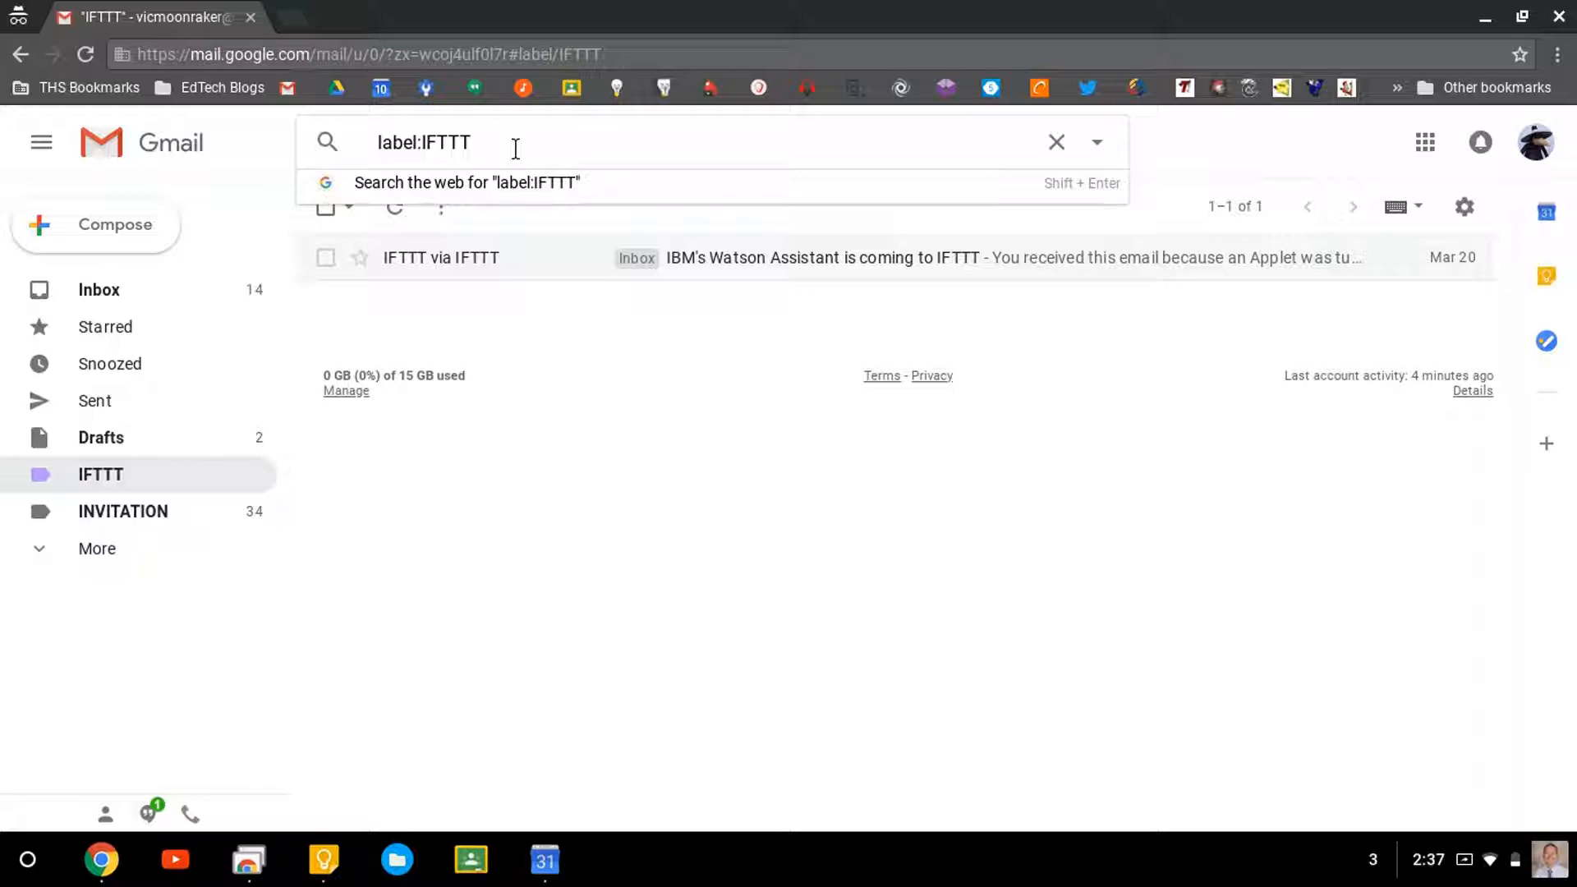
pyautogui.write(' watson')
pyautogui.press('Return')
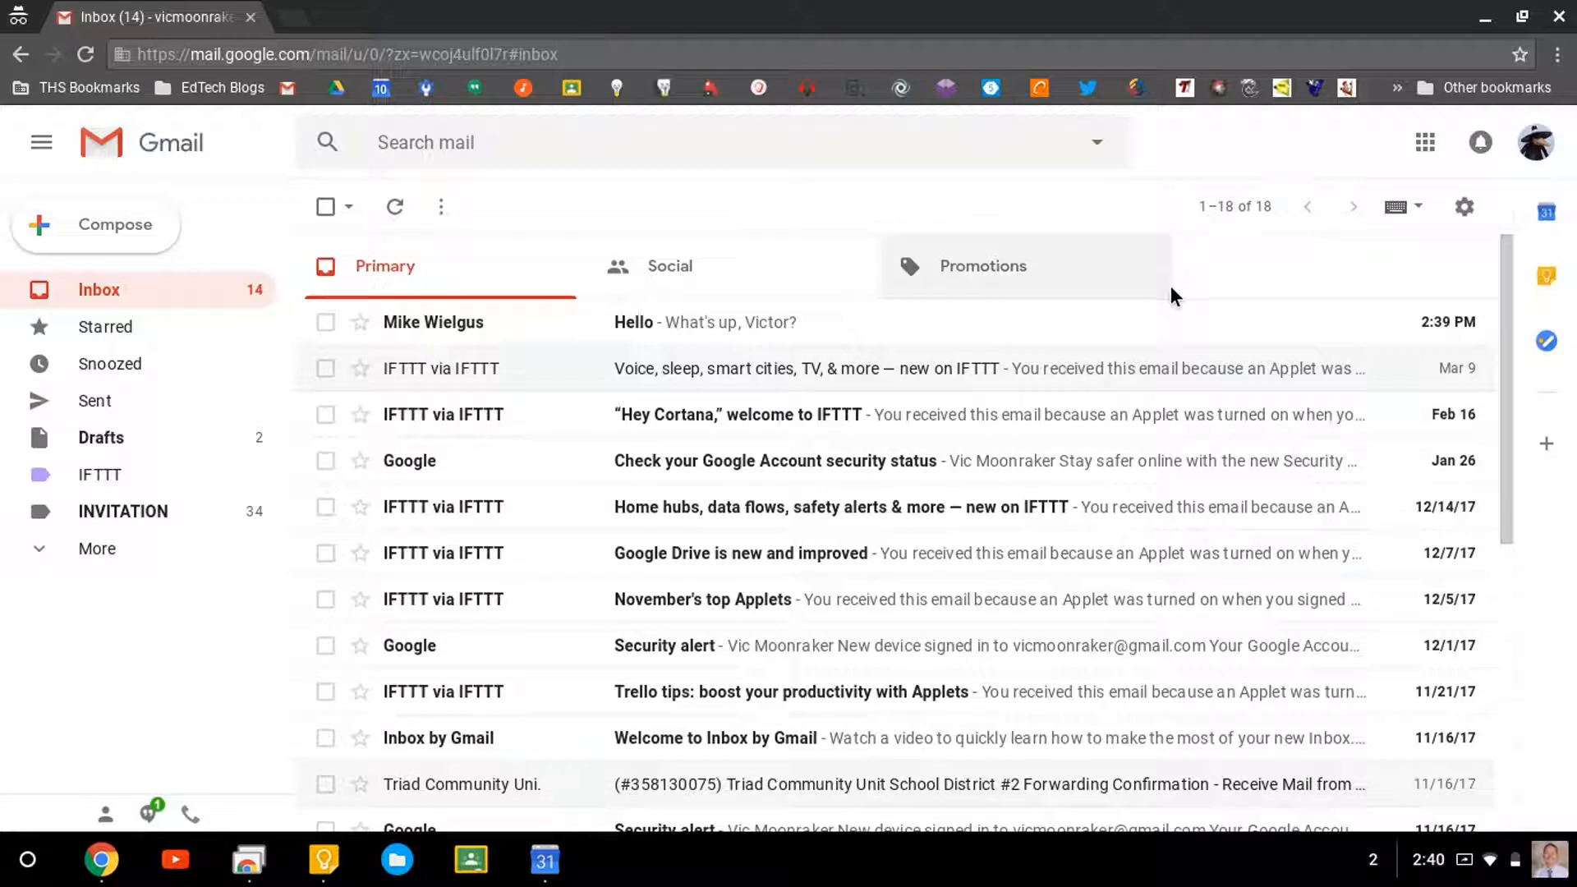
# Open the "Hello" message in the inbox and start a filter for messages like it.
pyautogui.click(841, 331)
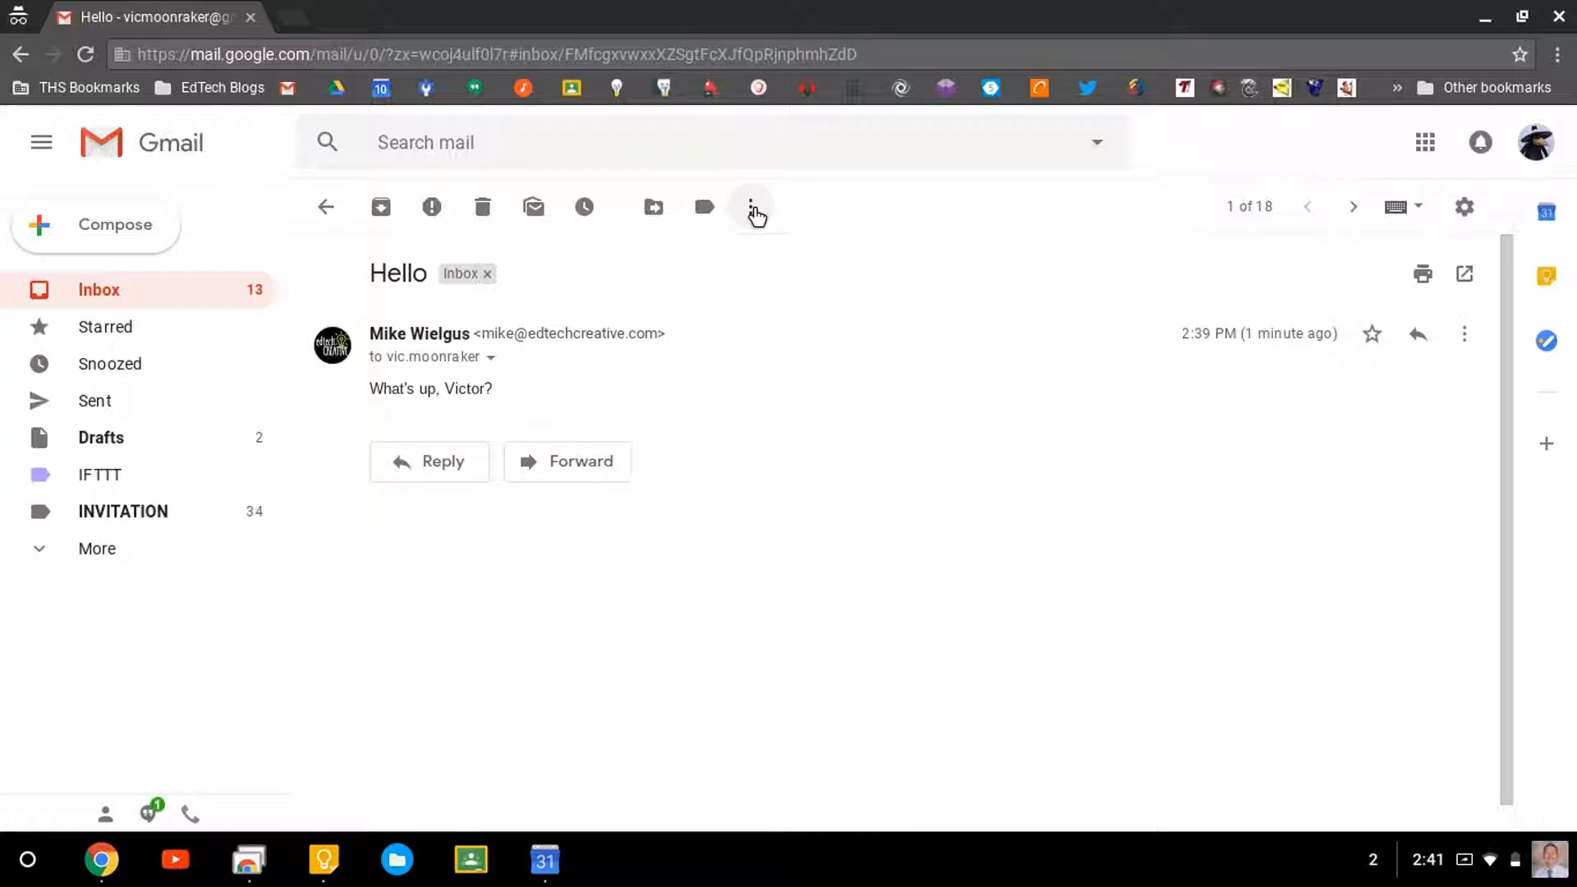
pyautogui.click(752, 209)
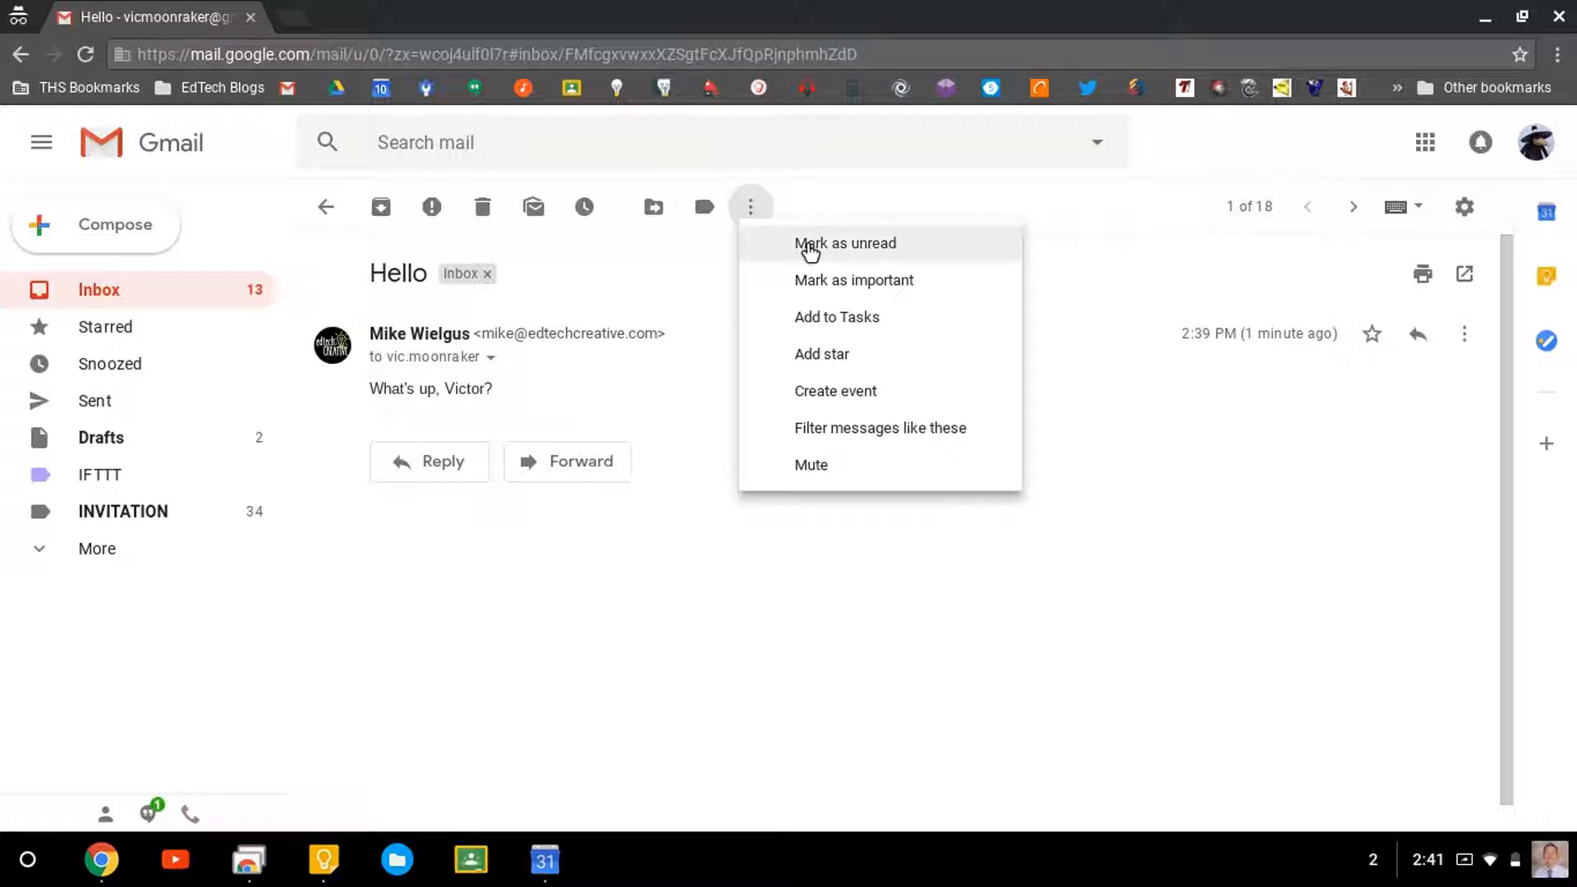
pyautogui.click(887, 441)
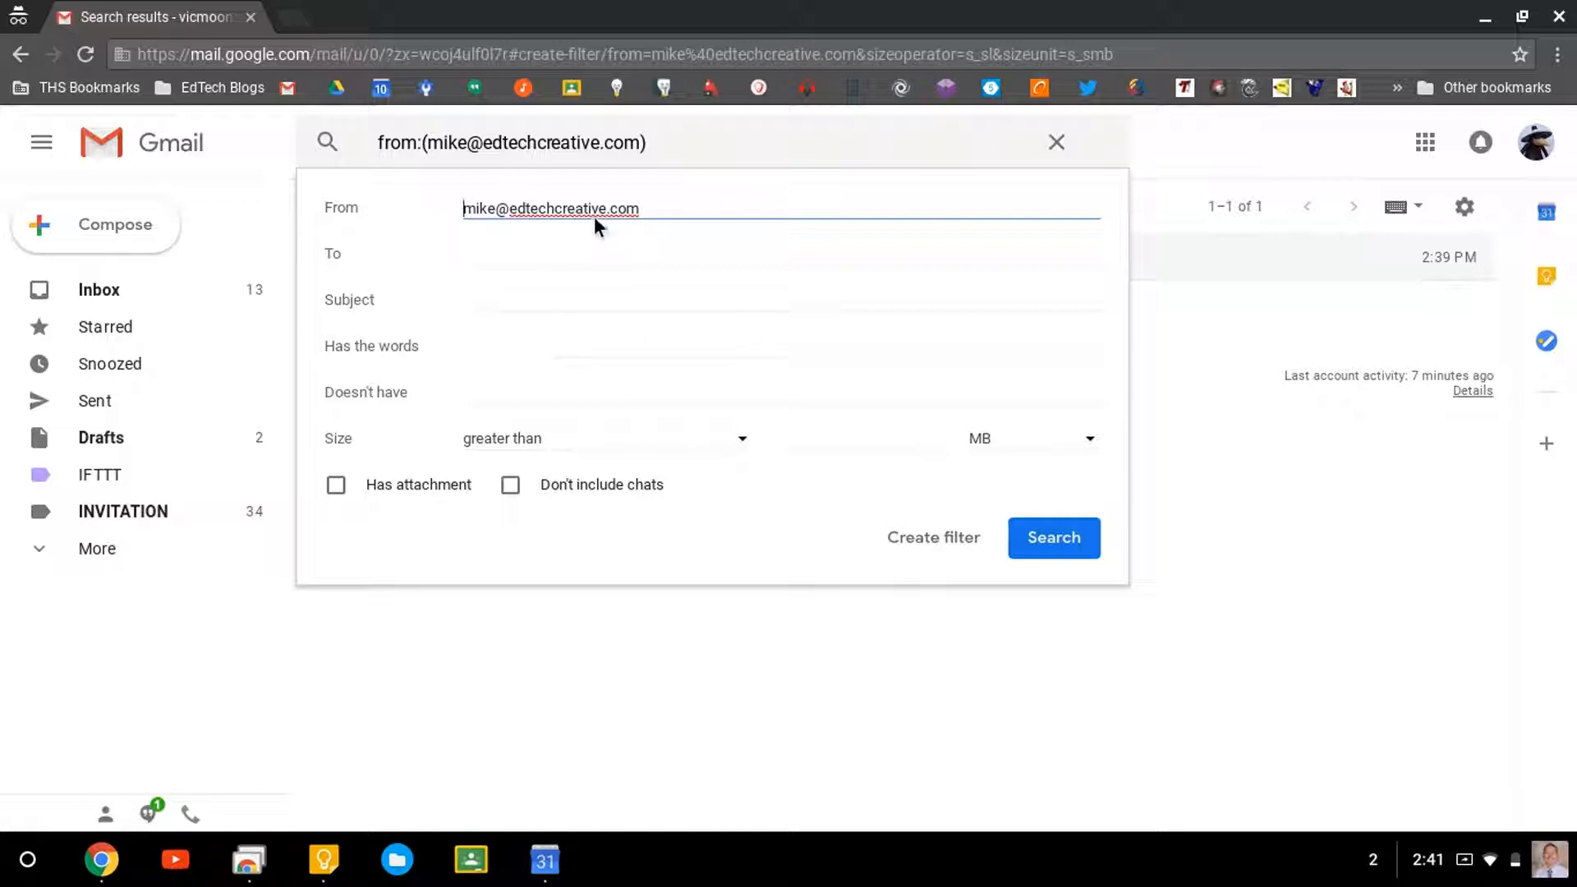
pyautogui.click(578, 339)
pyautogui.write('Google')
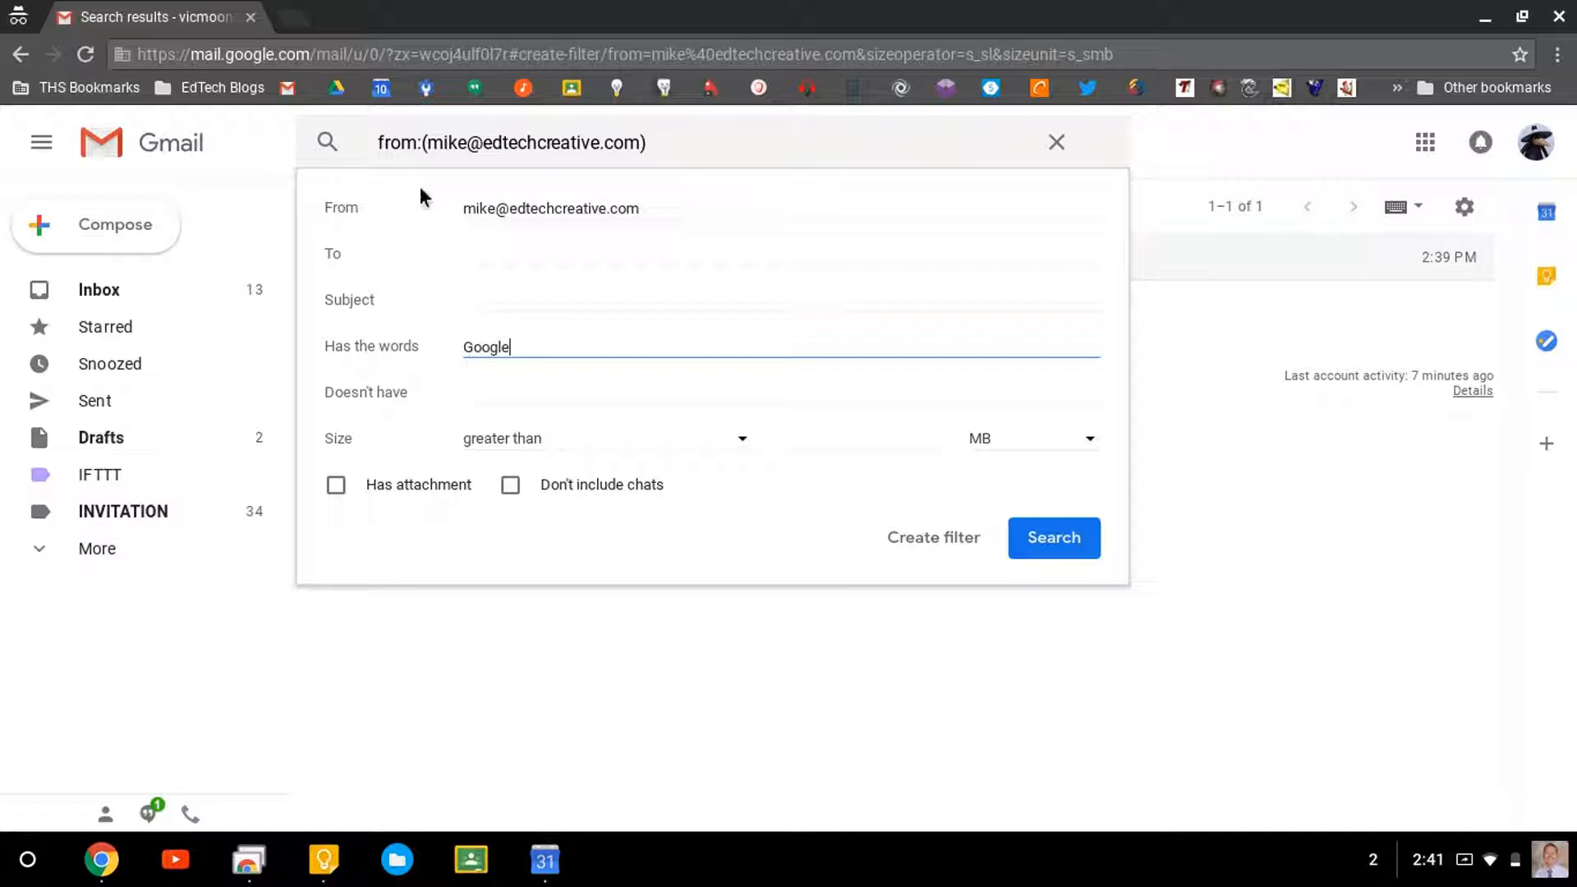
pyautogui.click(503, 308)
pyautogui.hotkey('shift', 'Tab')
pyautogui.press('Tab')
pyautogui.press('Tab')
pyautogui.press('BackSpace')
pyautogui.click(564, 289)
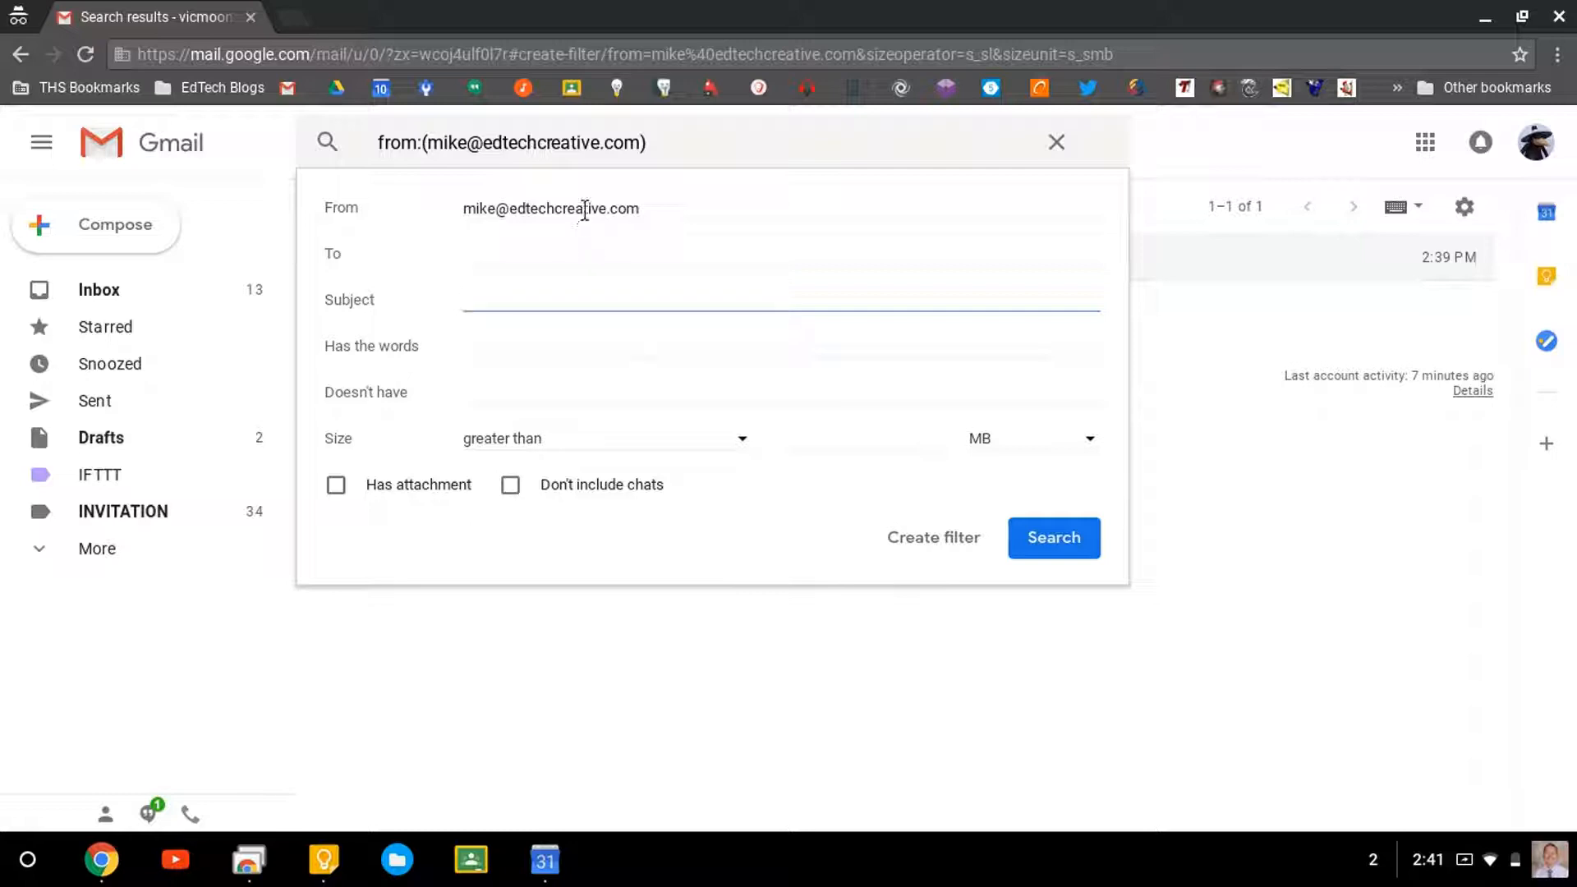
pyautogui.click(645, 210)
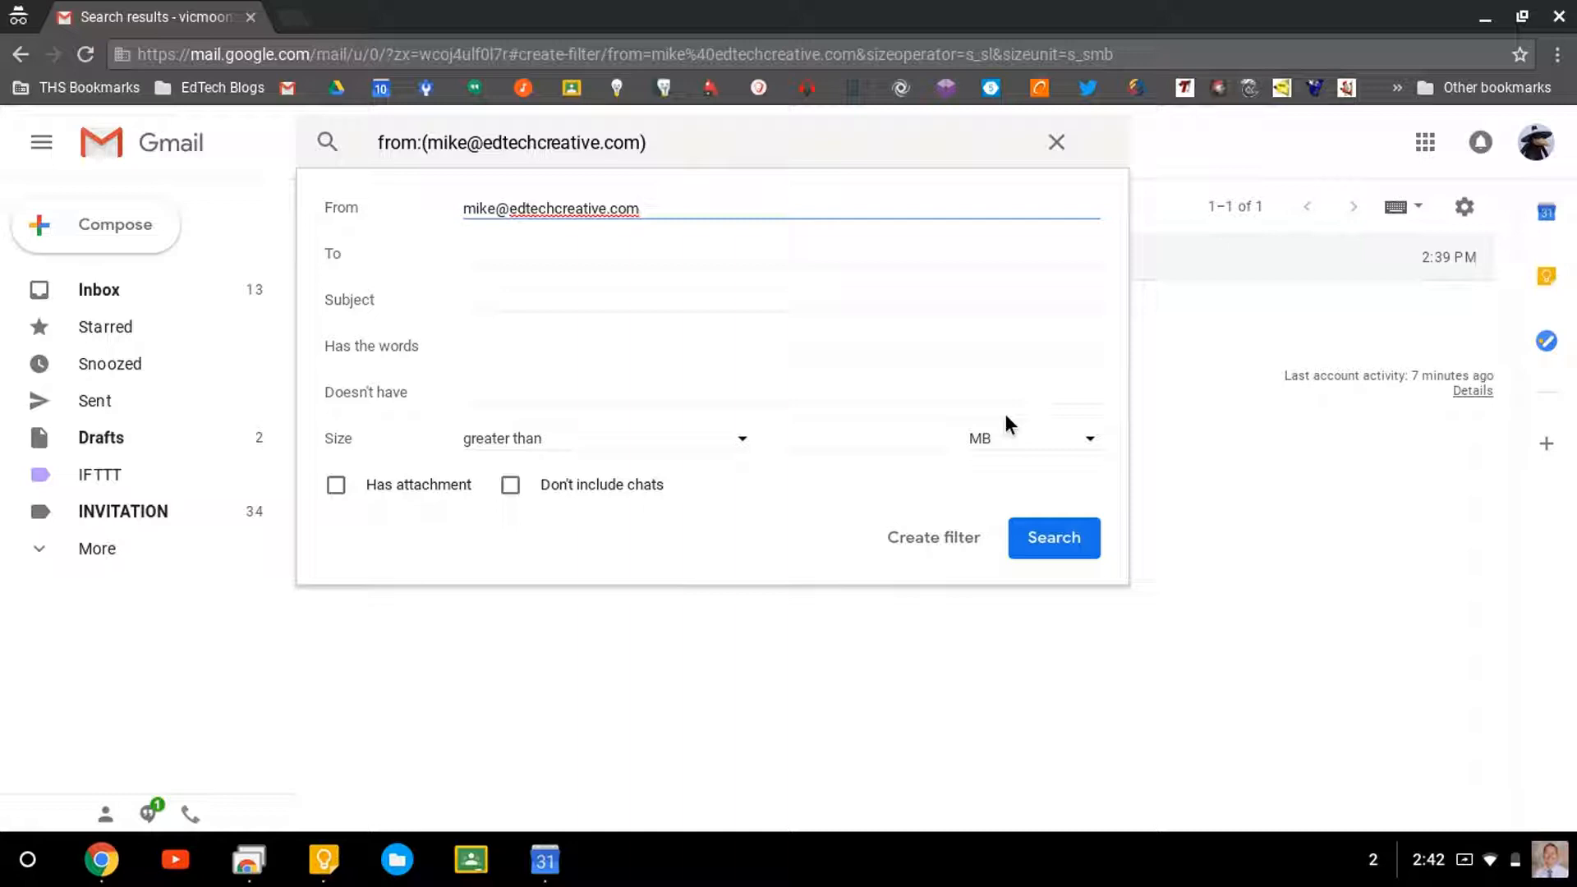
# Set the sender-based filter to apply a new label with the sender's first name, and choose the listed forwarding address.
pyautogui.click(935, 539)
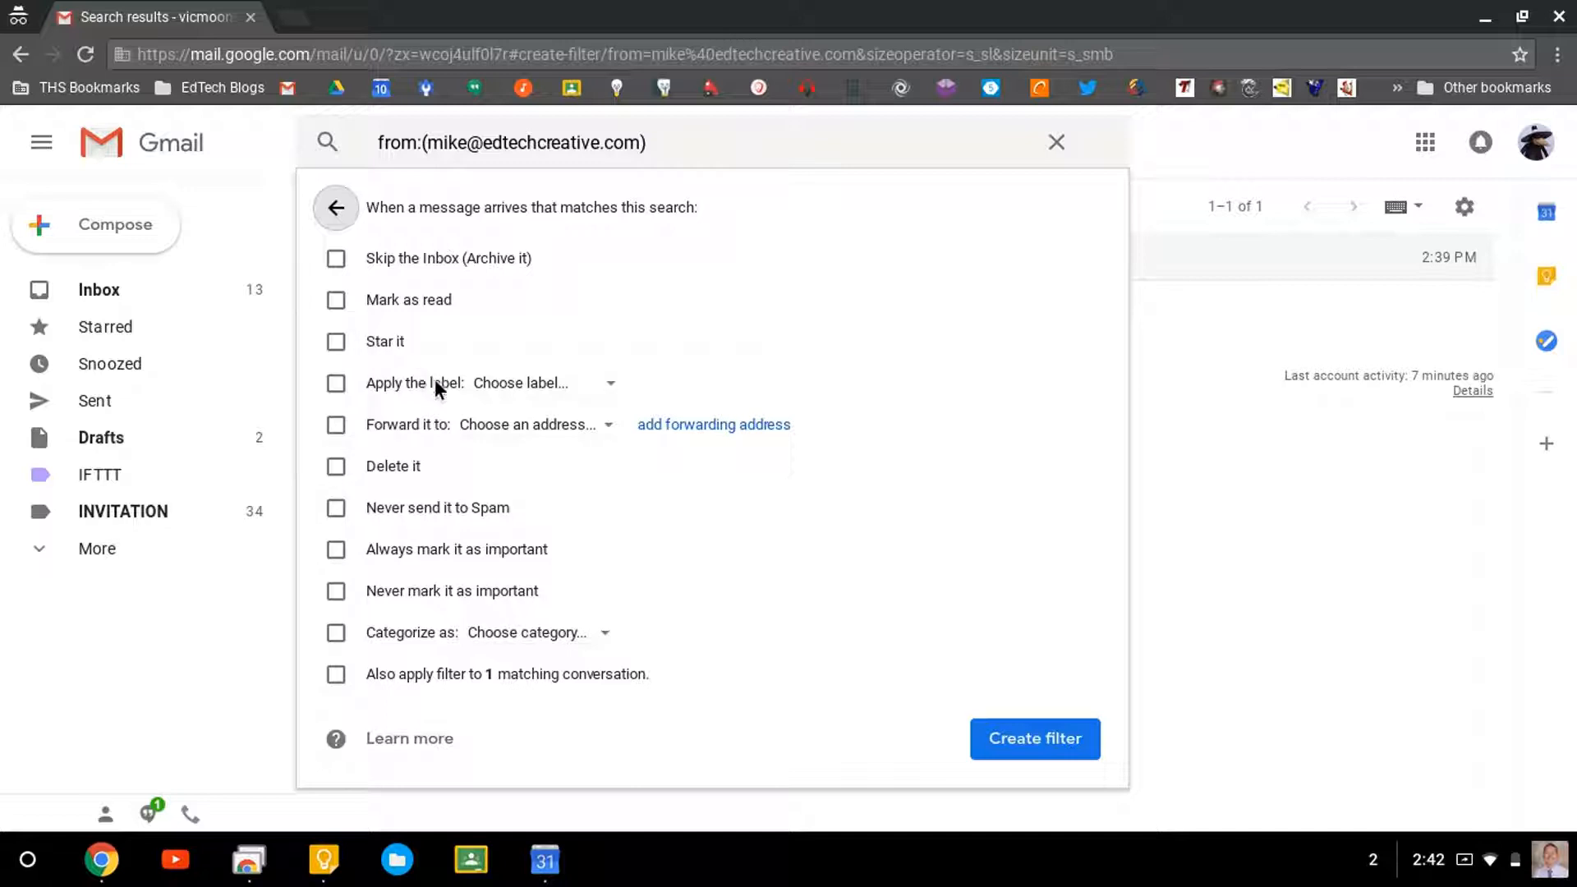
pyautogui.click(597, 386)
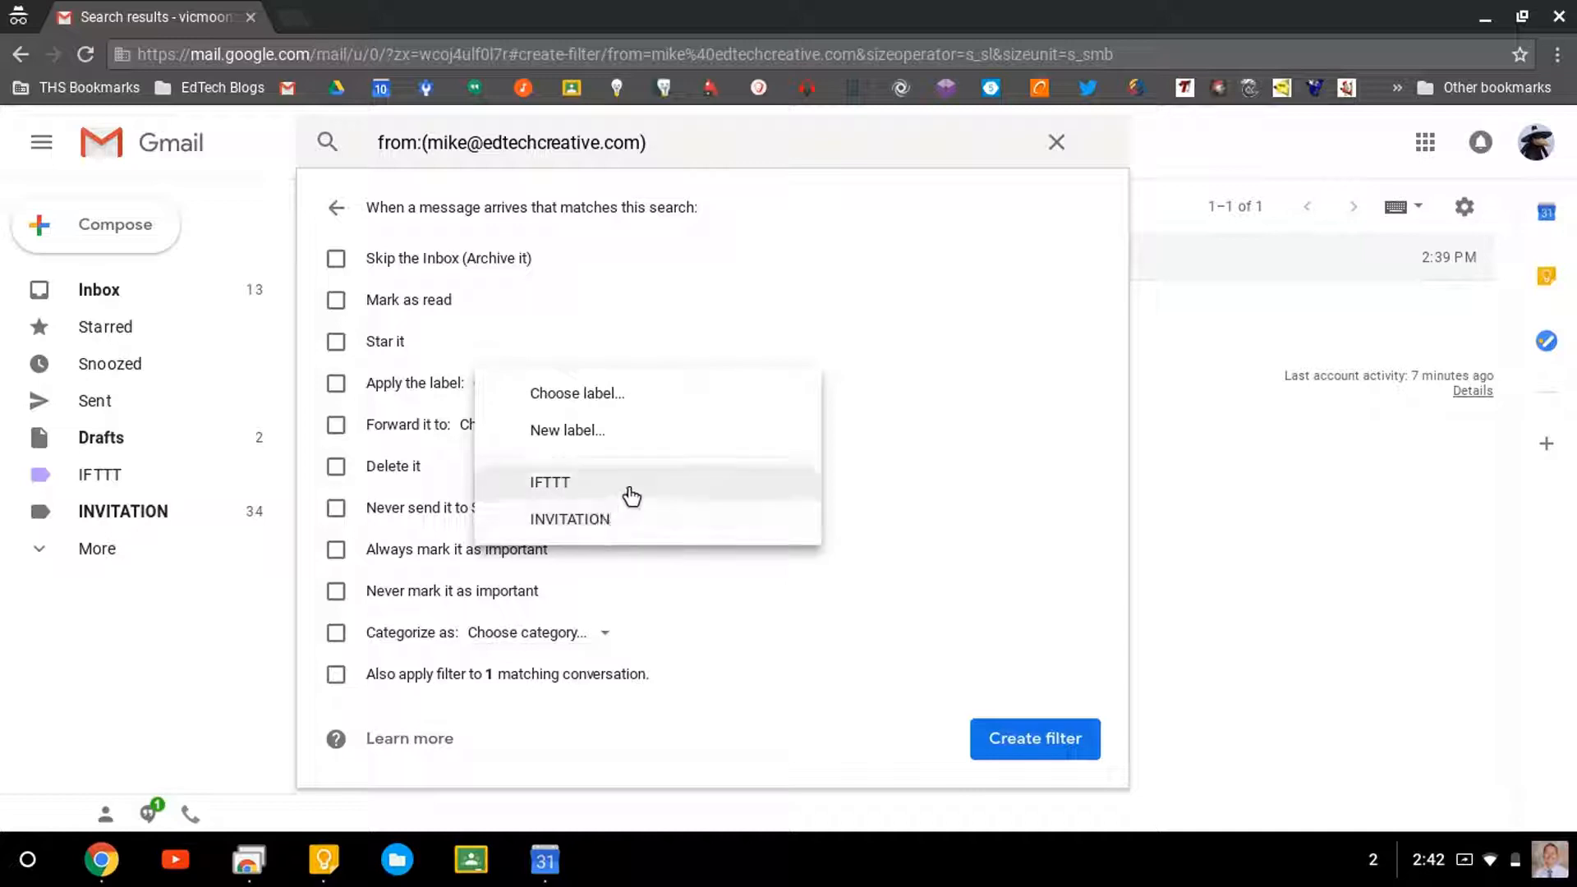
pyautogui.click(645, 439)
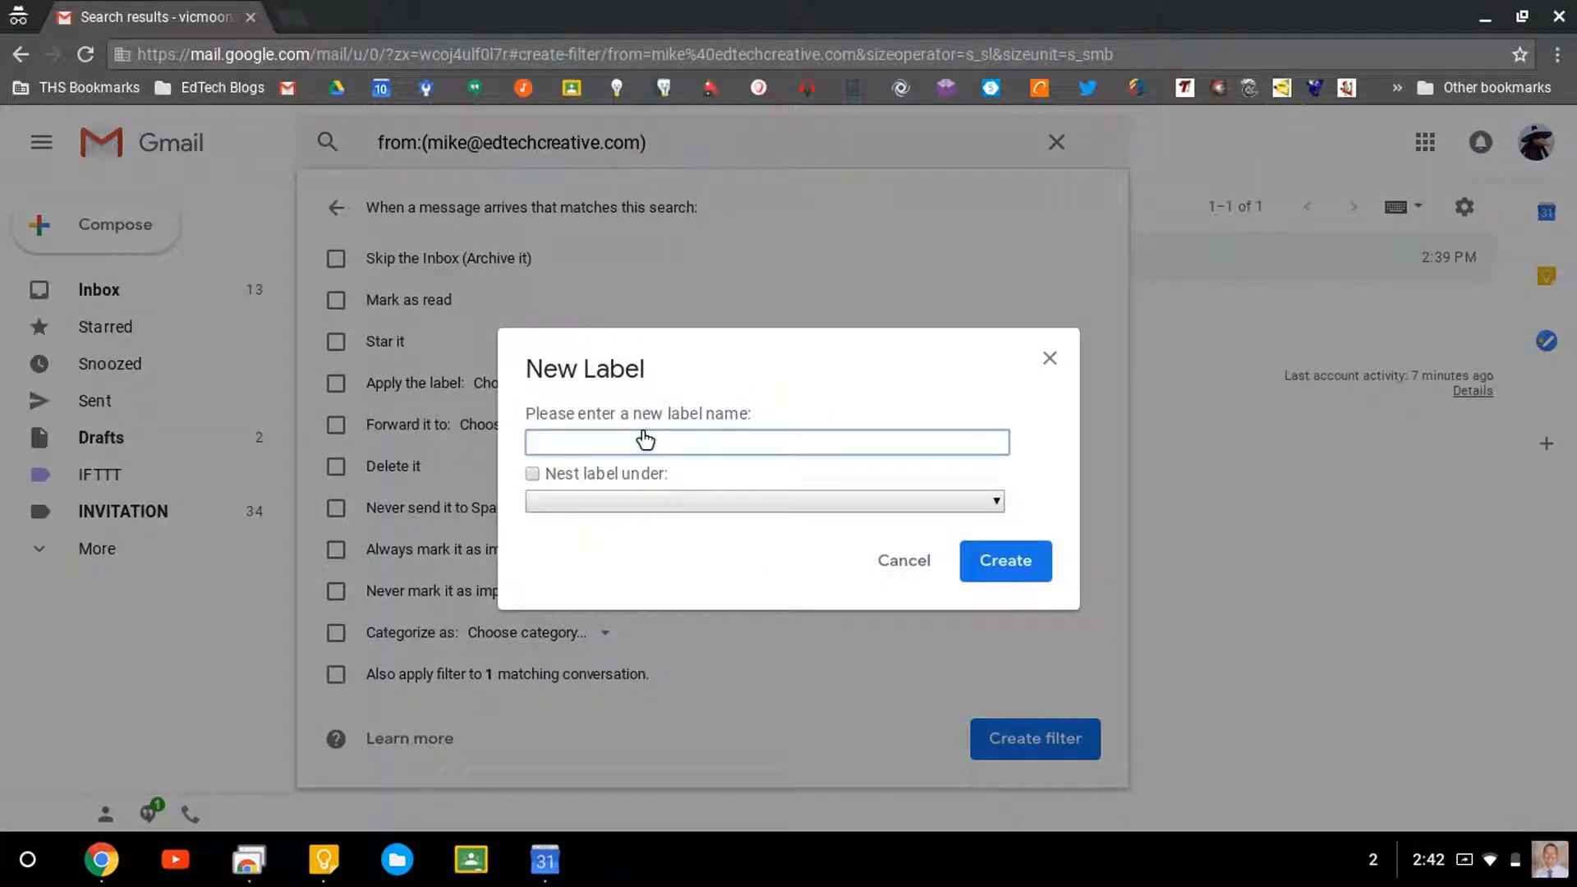
pyautogui.write('Mike')
pyautogui.click(1008, 565)
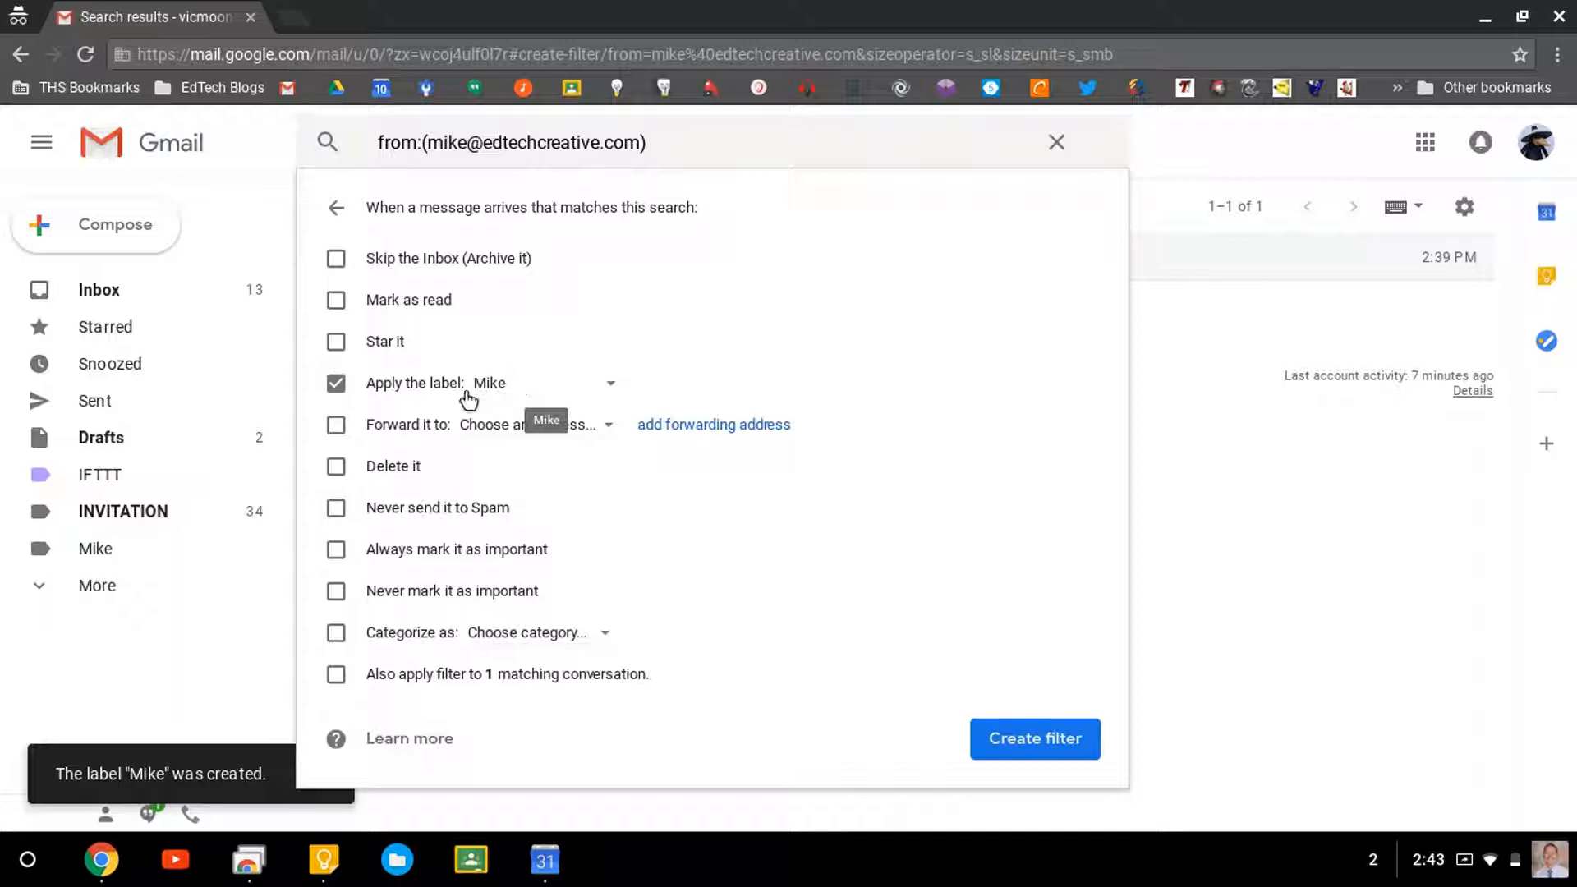
pyautogui.click(535, 425)
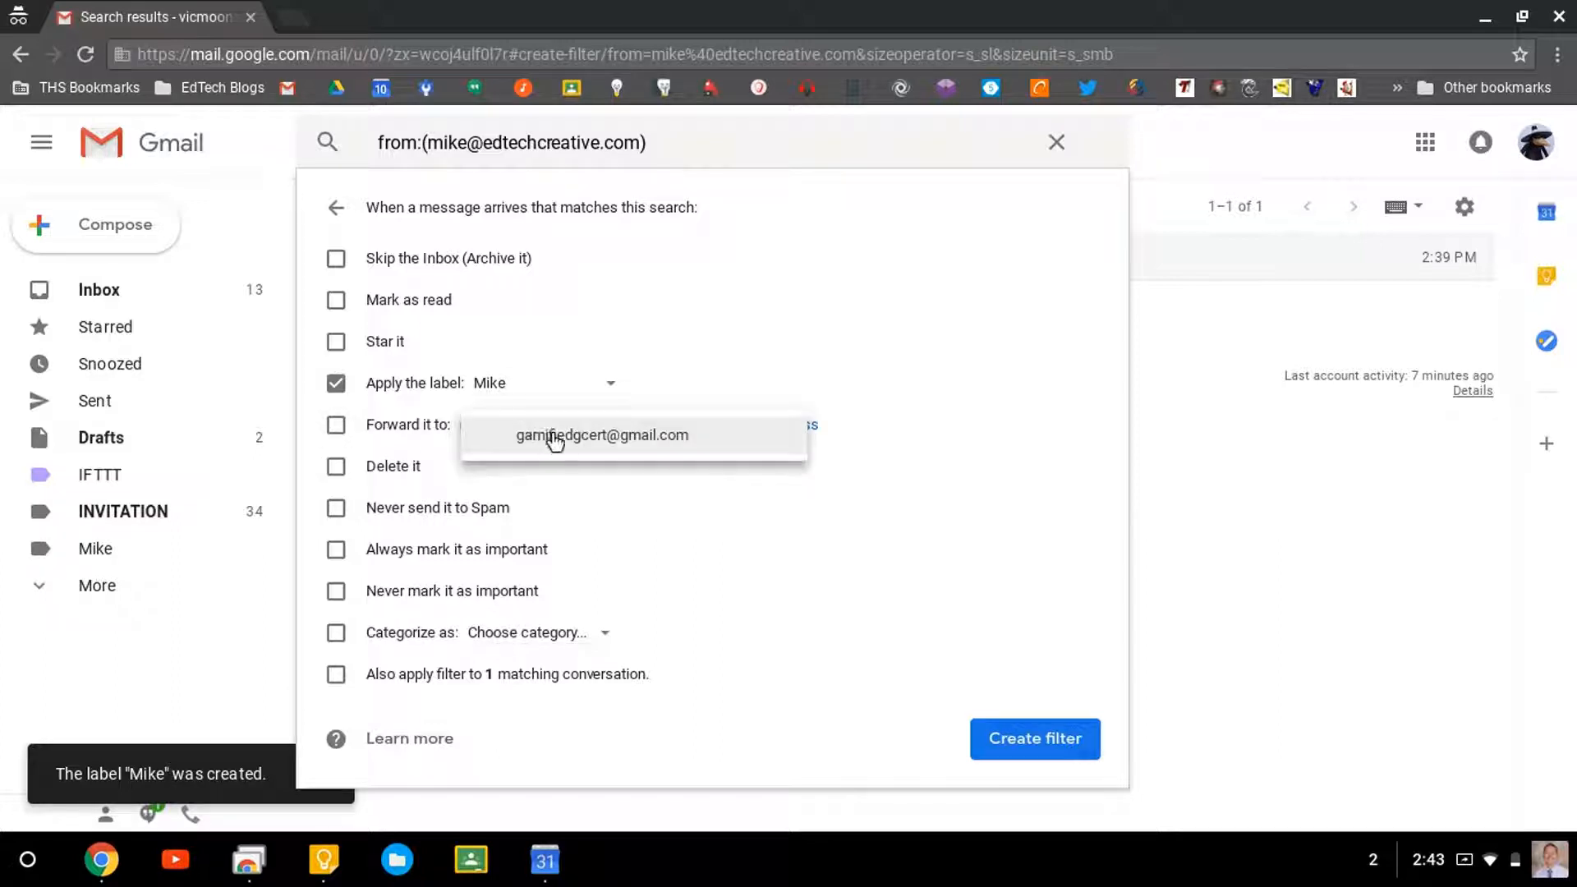
pyautogui.click(550, 435)
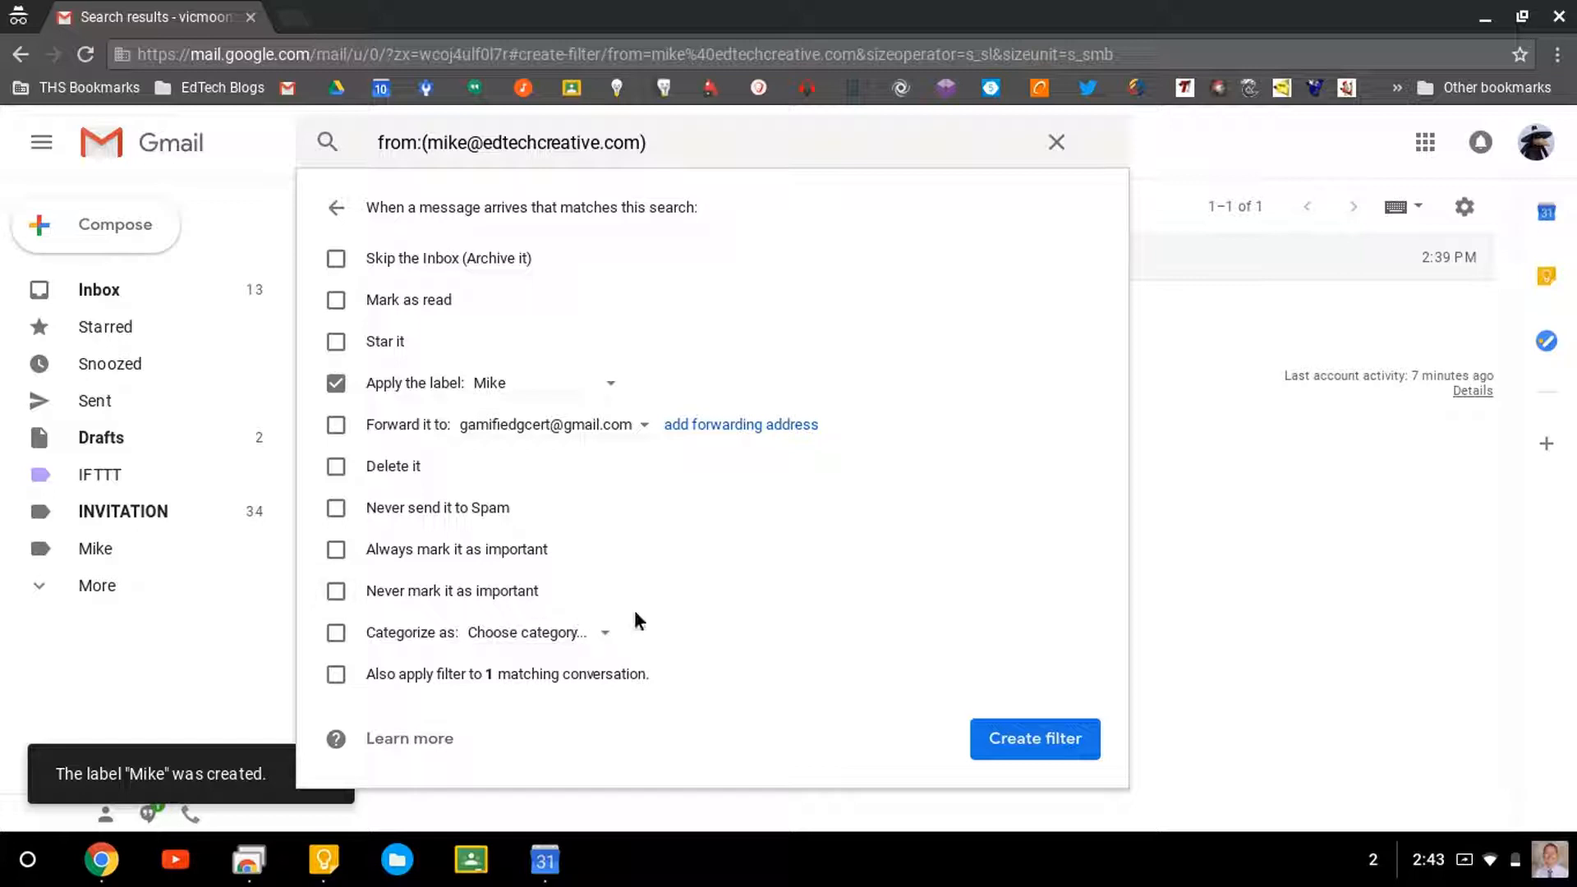
pyautogui.click(611, 634)
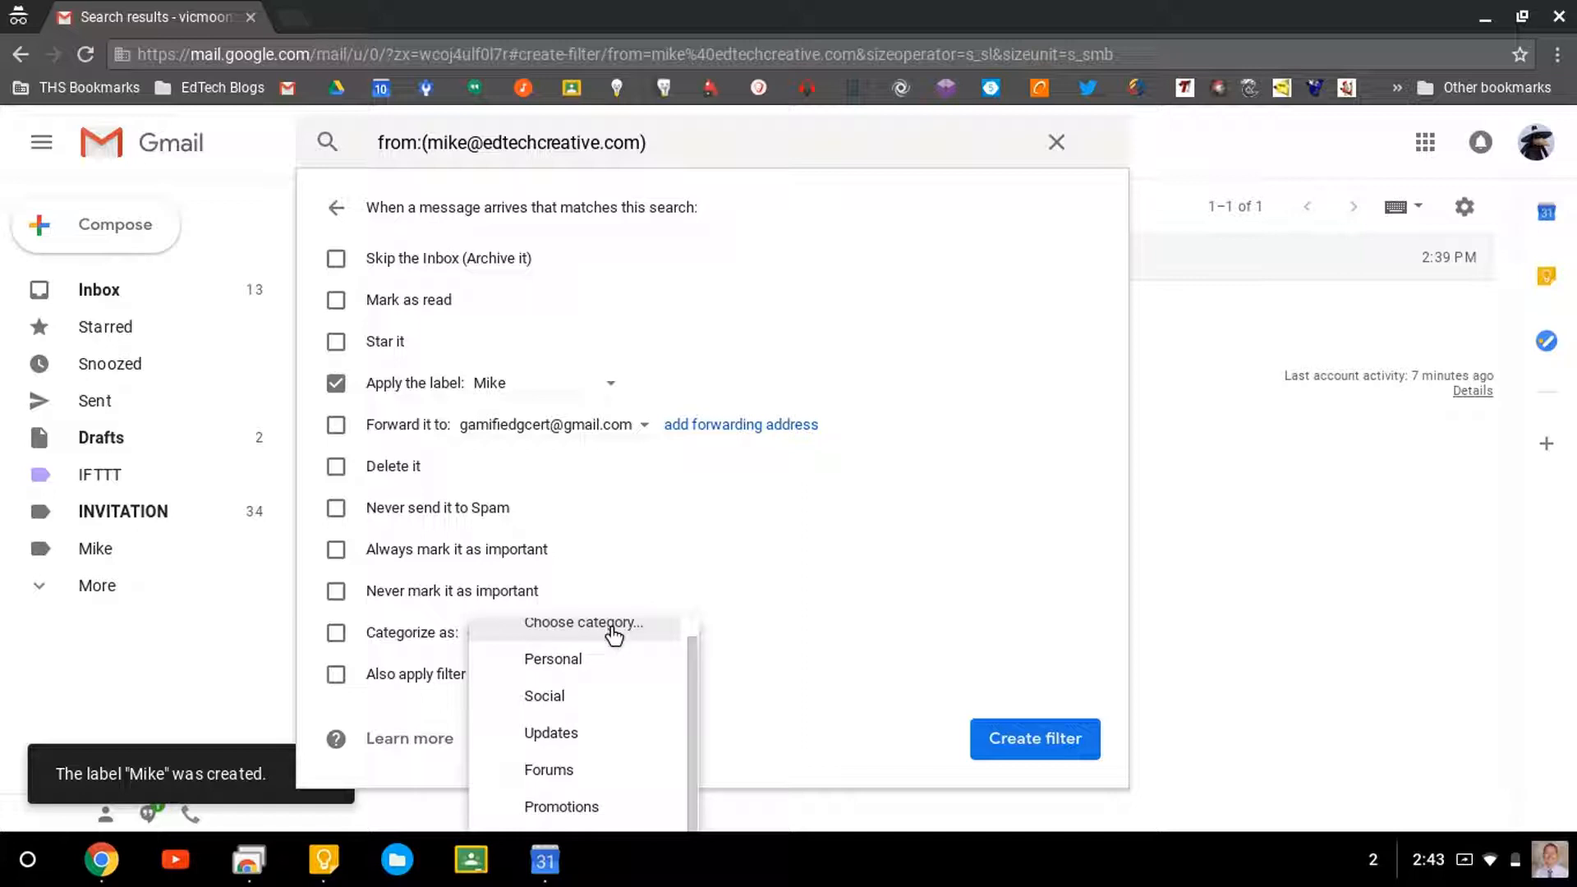
pyautogui.click(756, 631)
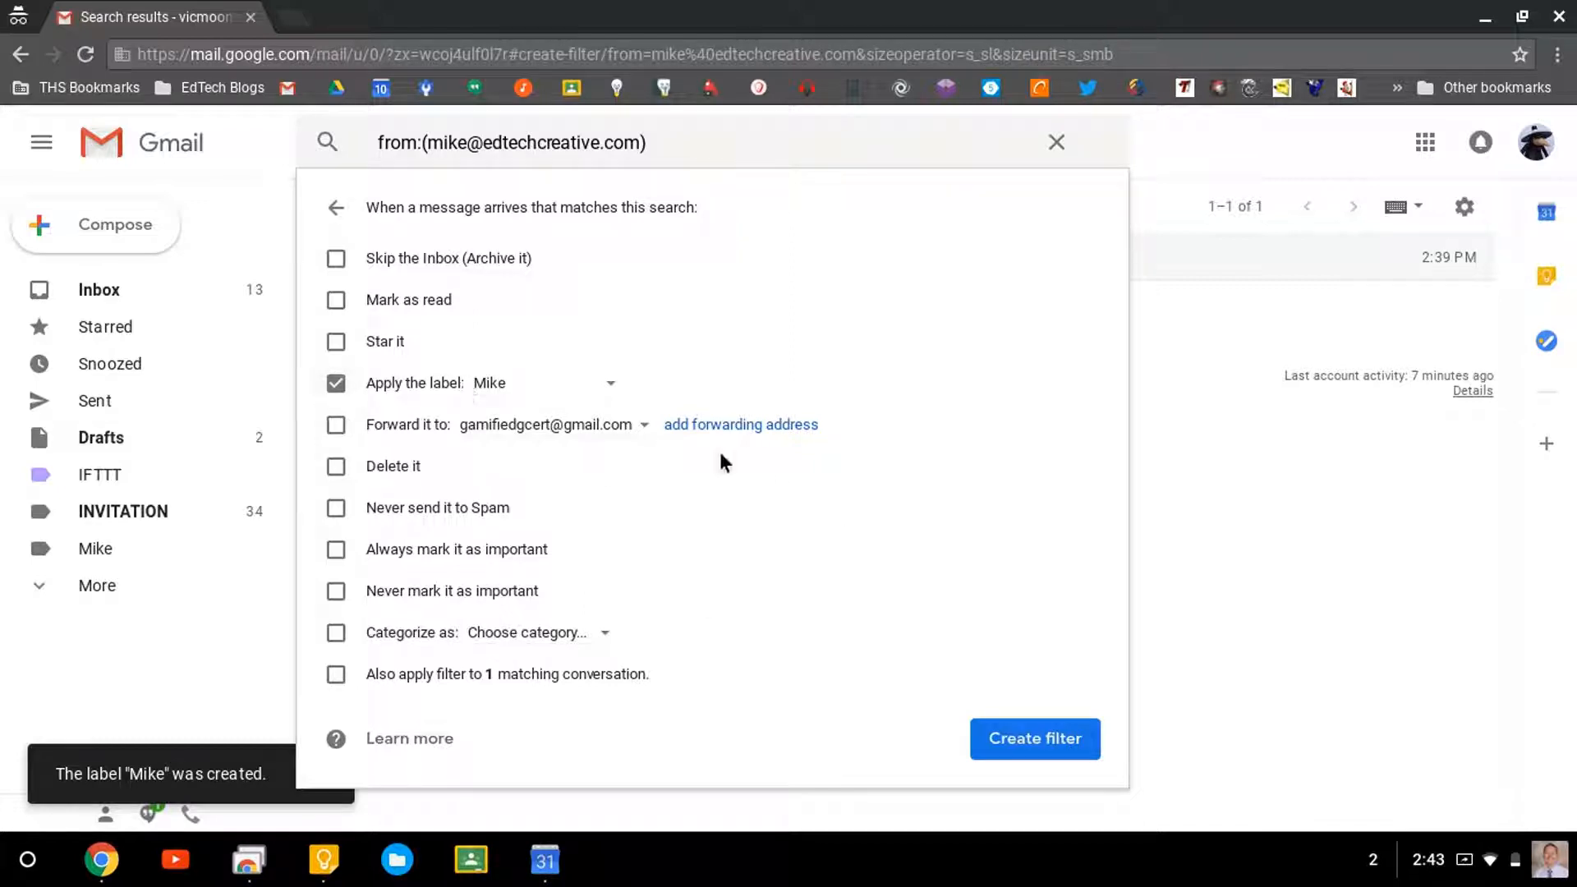
# Set the sender-based filter to skip the inbox, create it, and return to the inbox.
pyautogui.click(367, 258)
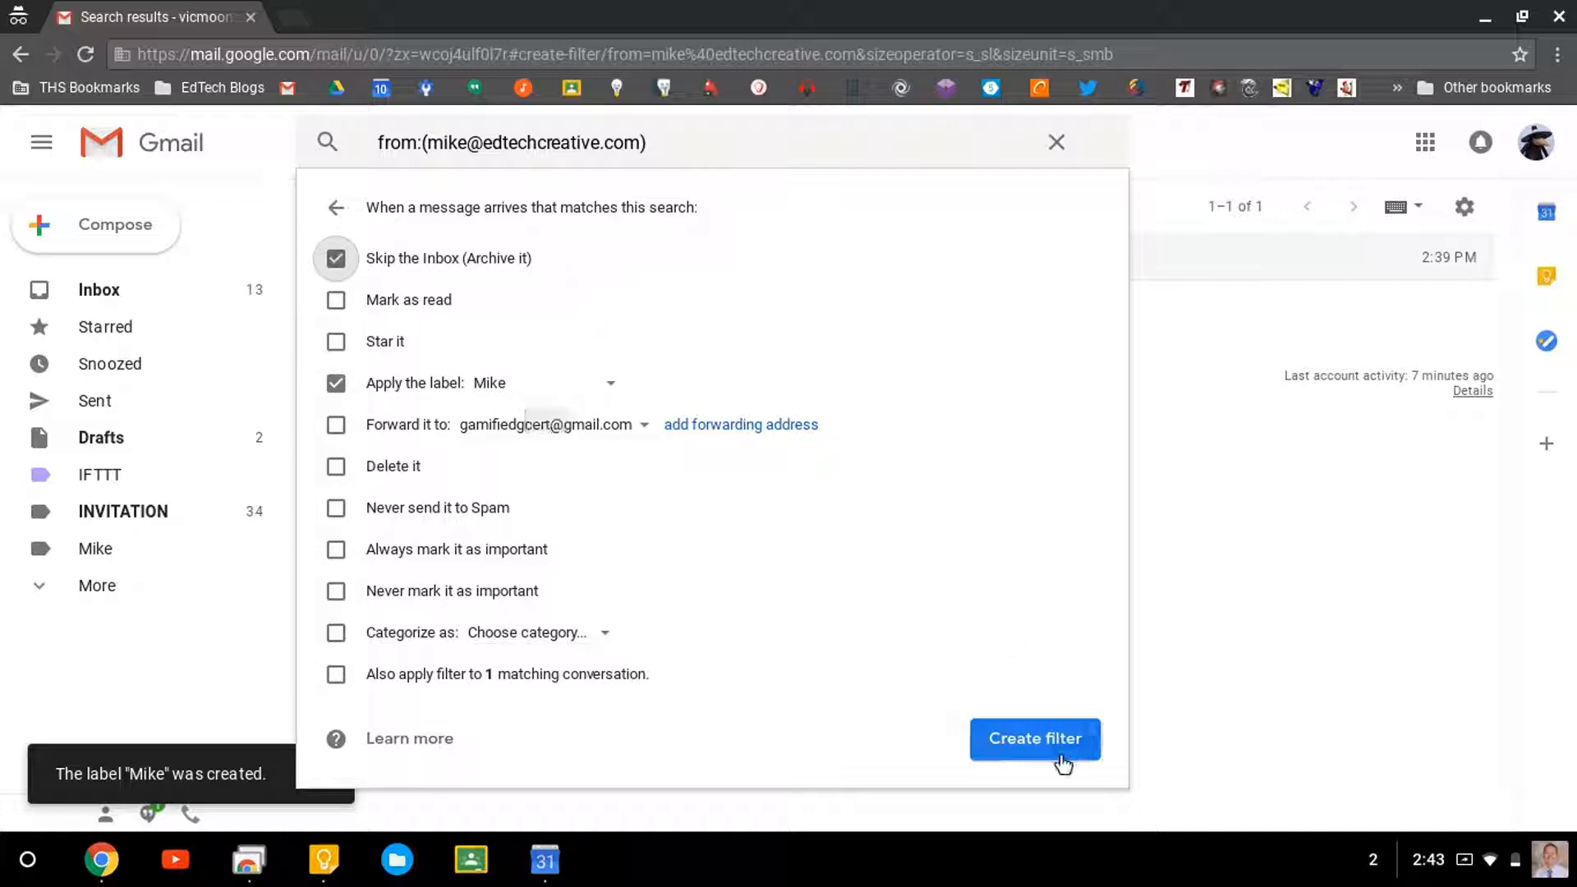
pyautogui.click(1036, 739)
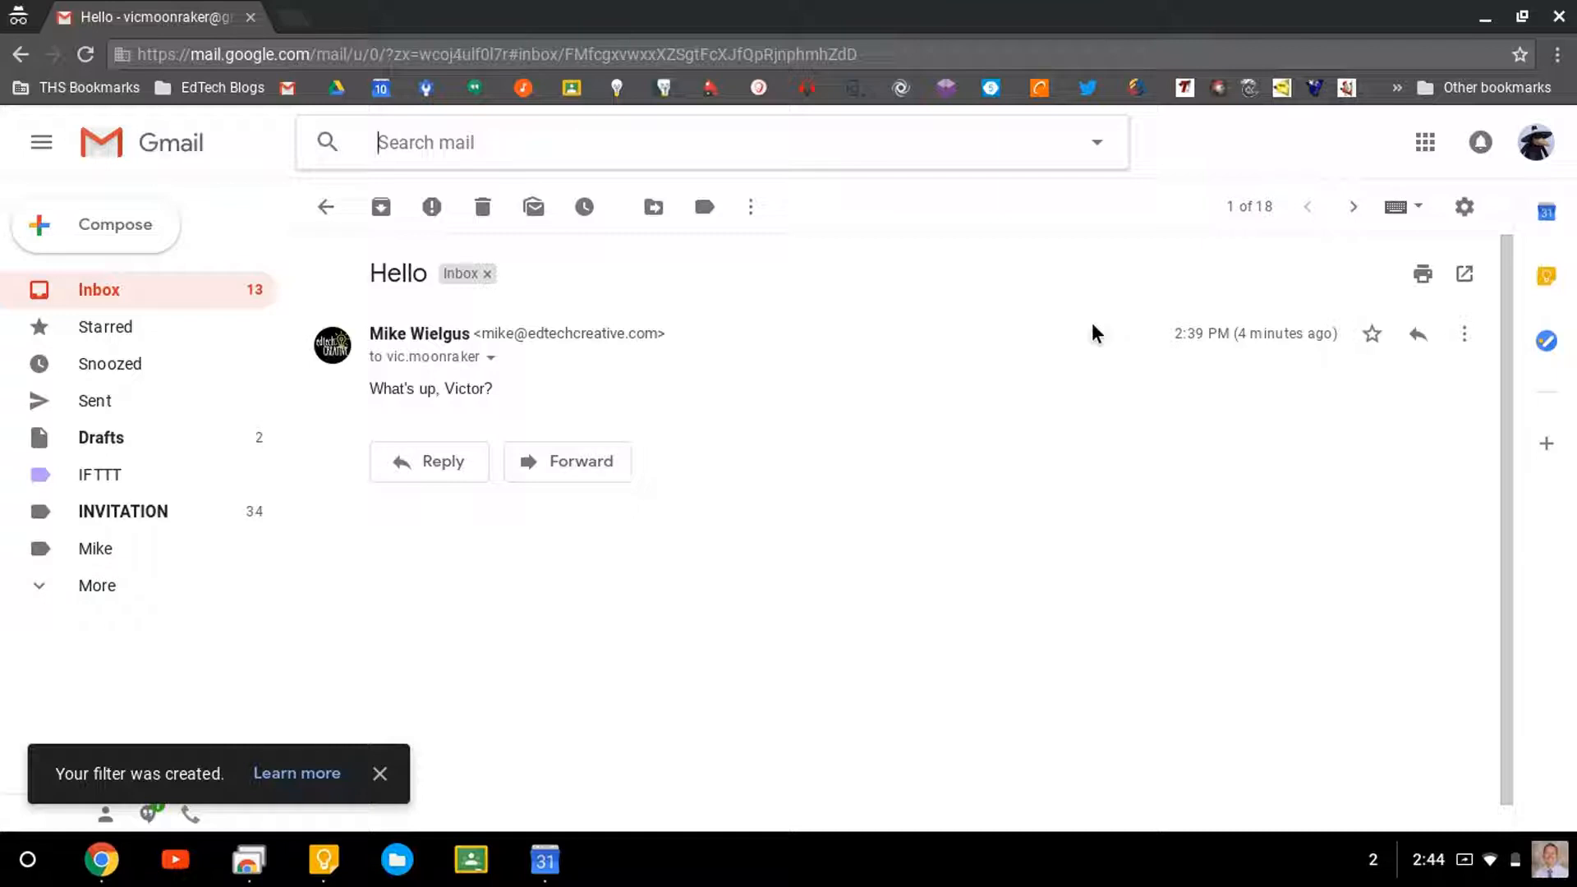
pyautogui.click(111, 293)
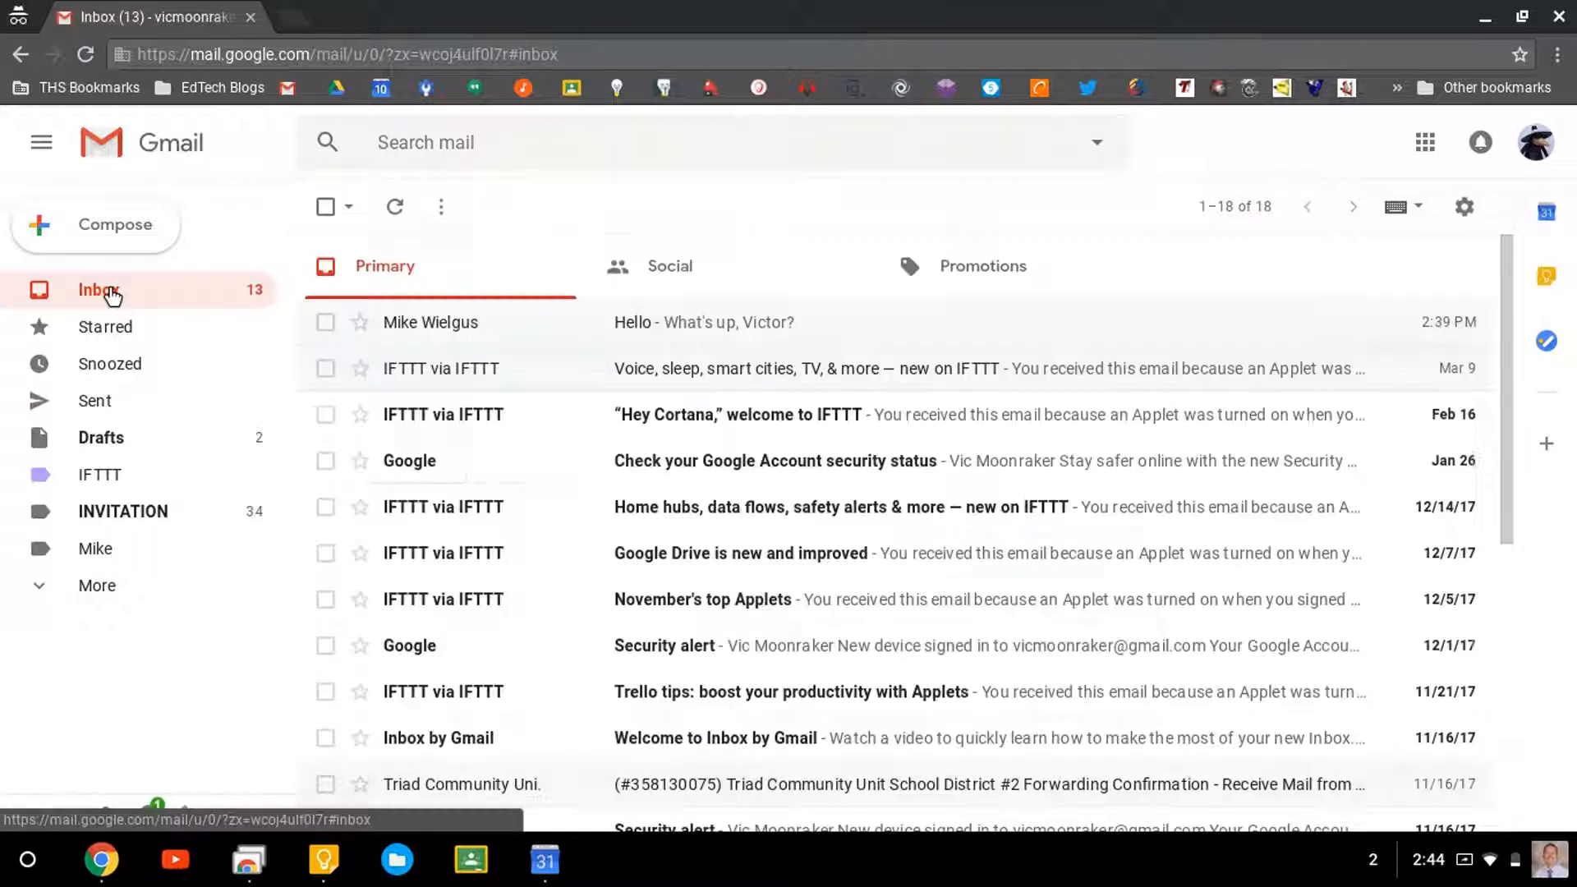
# Review the existing filters and blocked addresses in the mail settings and open a blank form for a new filter.
pyautogui.click(1465, 209)
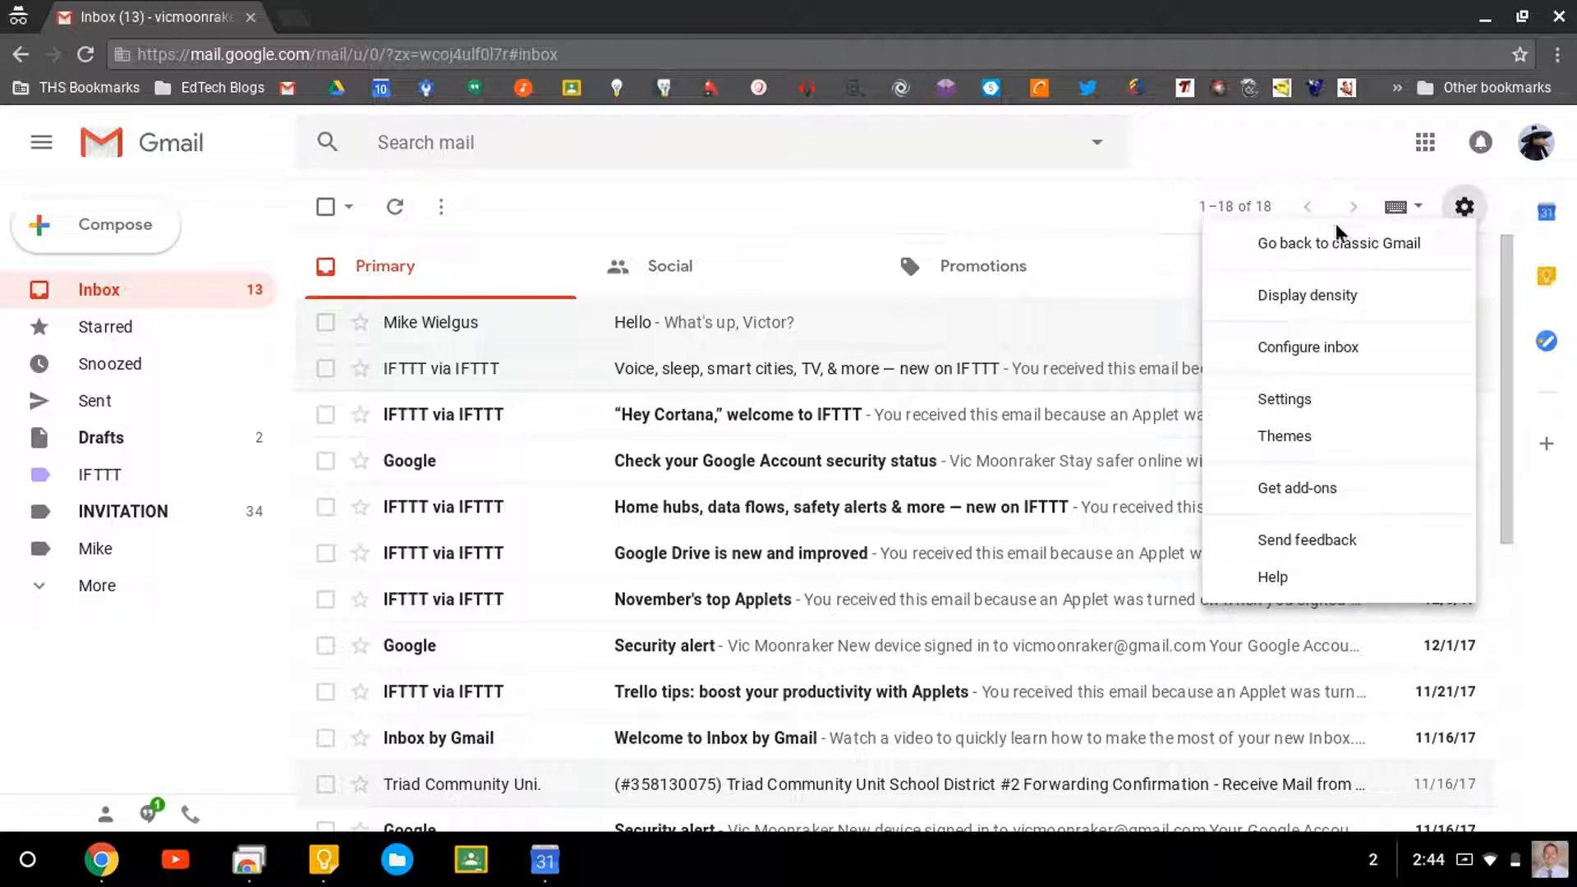
pyautogui.click(1284, 400)
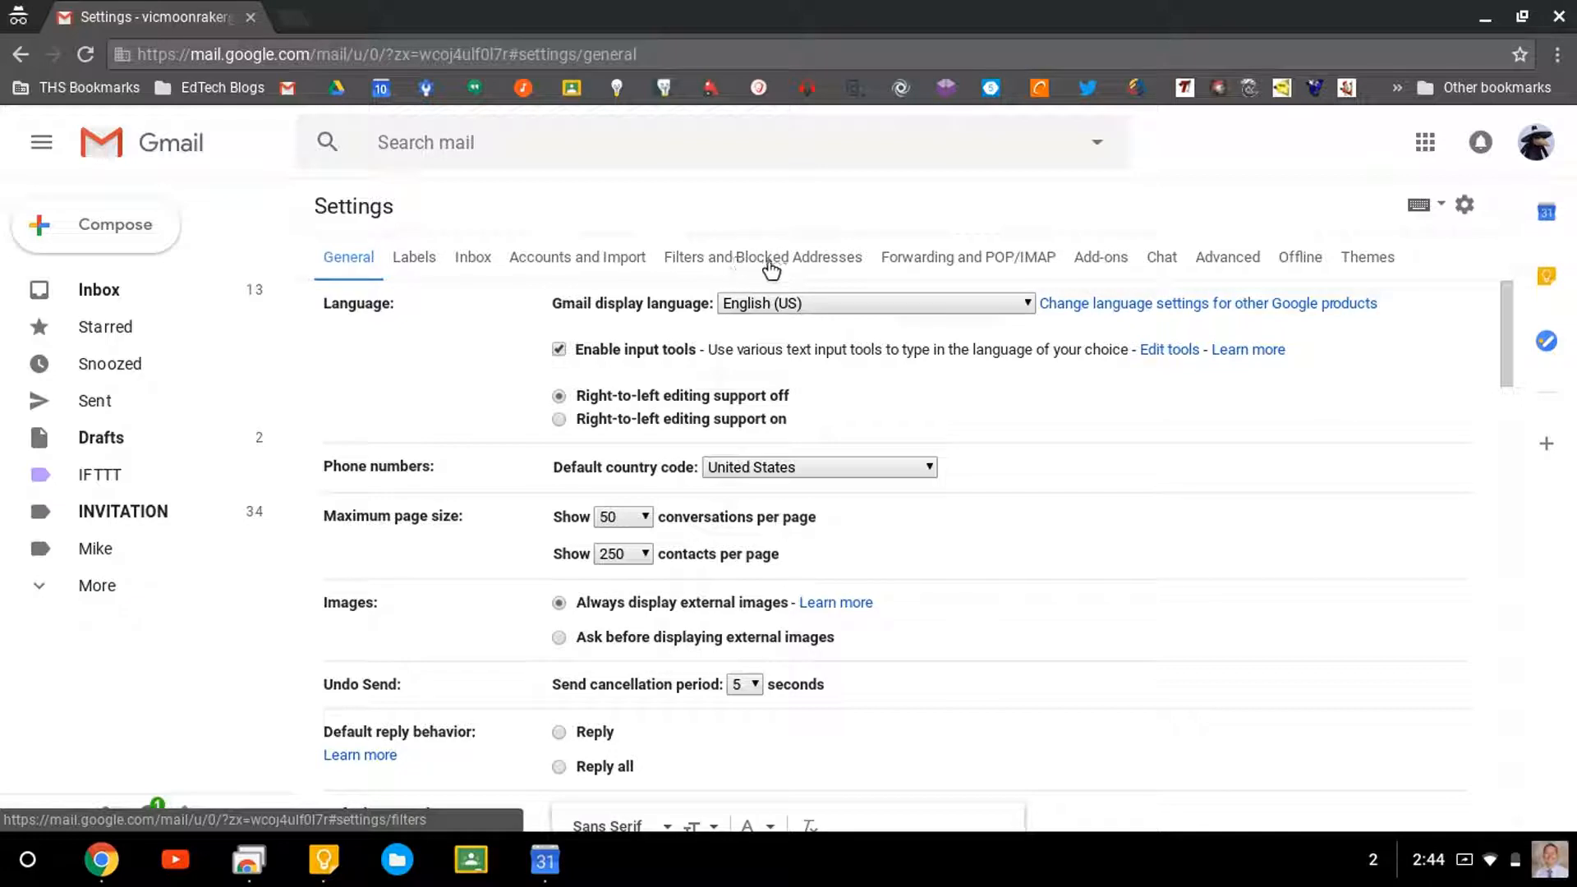
pyautogui.click(798, 260)
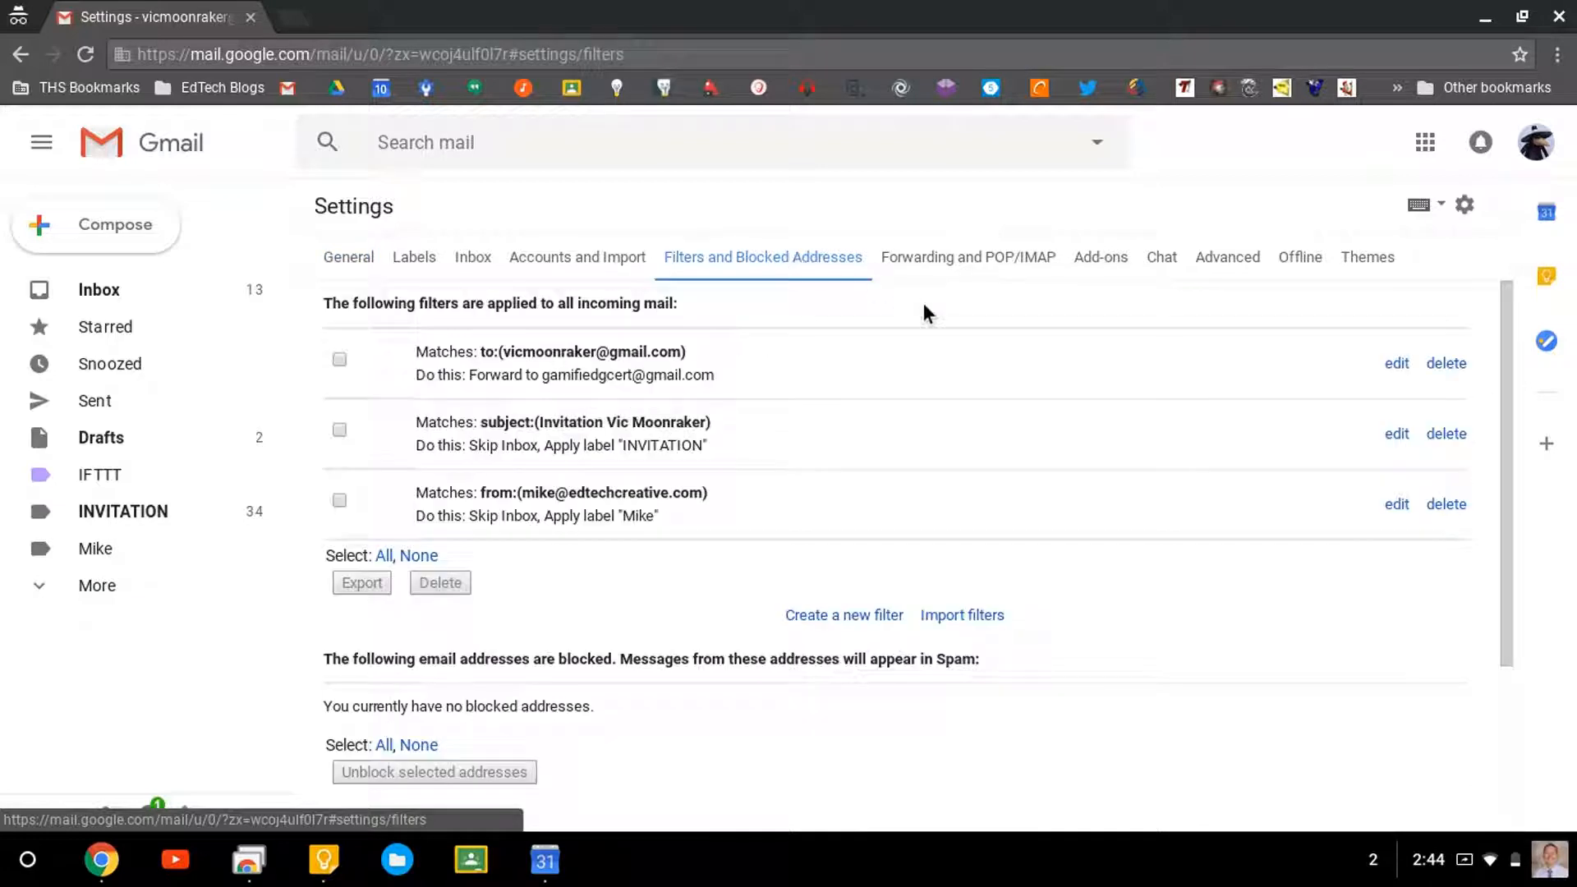
pyautogui.scroll(-1, 923, 313)
pyautogui.scroll(1, 925, 312)
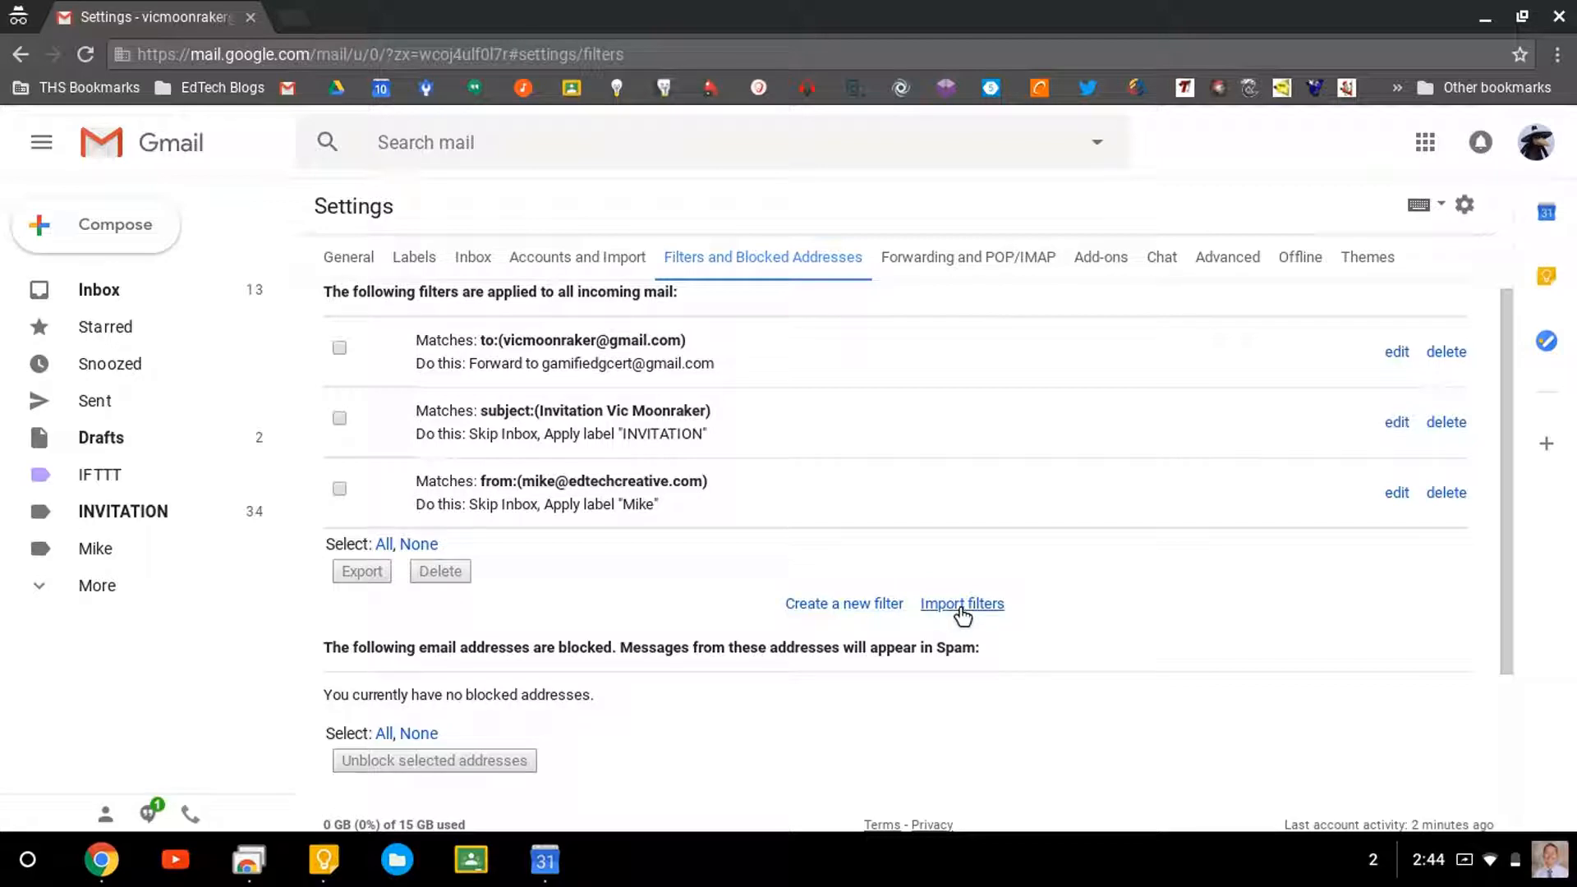
pyautogui.scroll(-2, 653, 550)
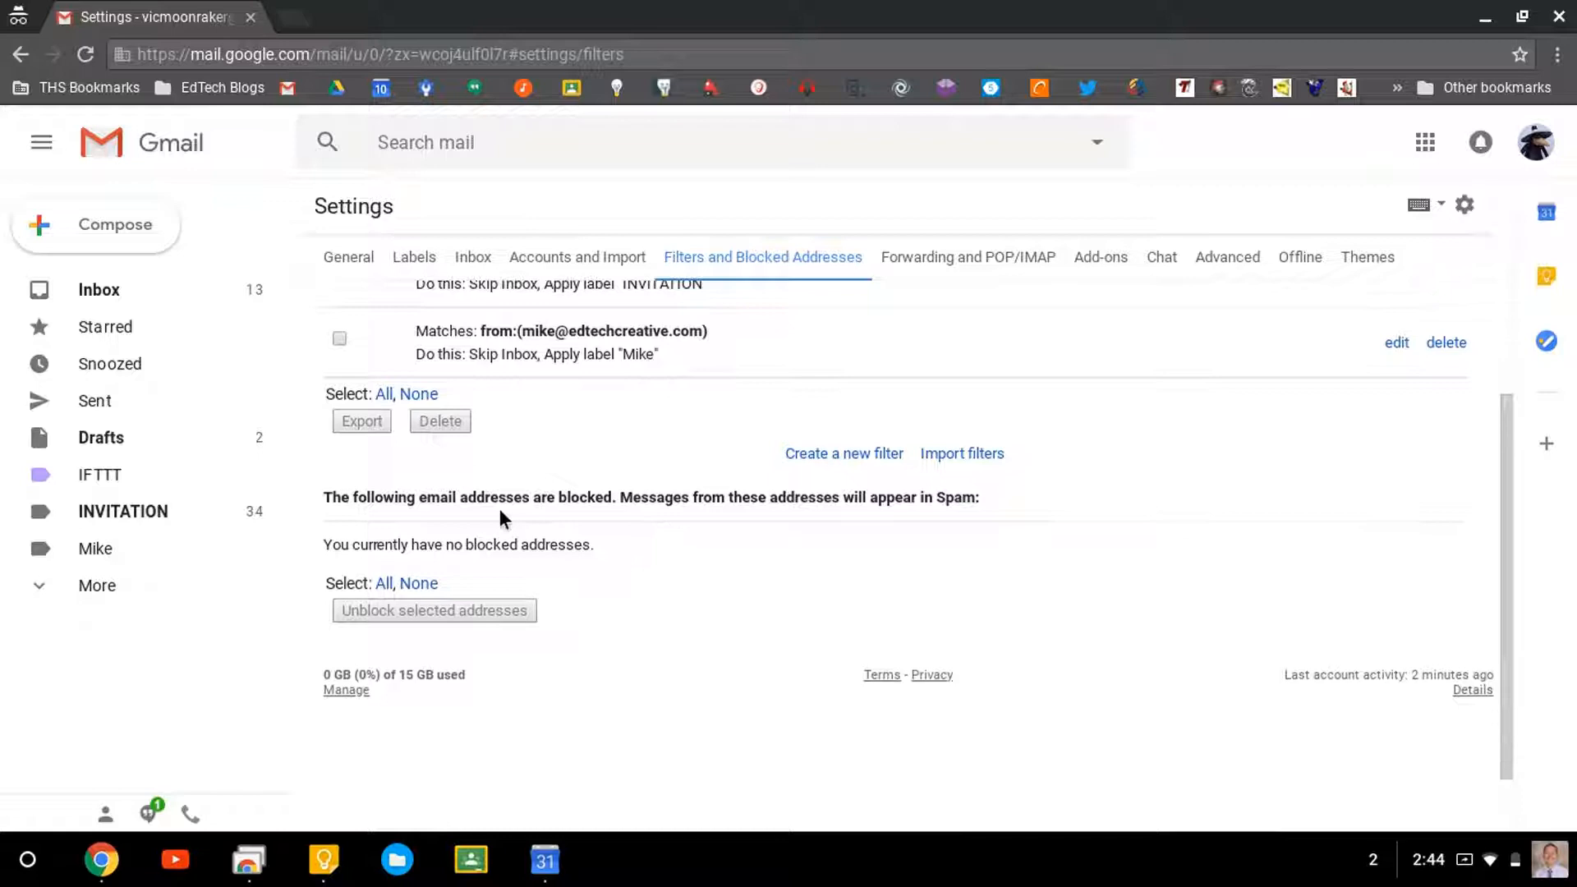
pyautogui.scroll(2, 924, 584)
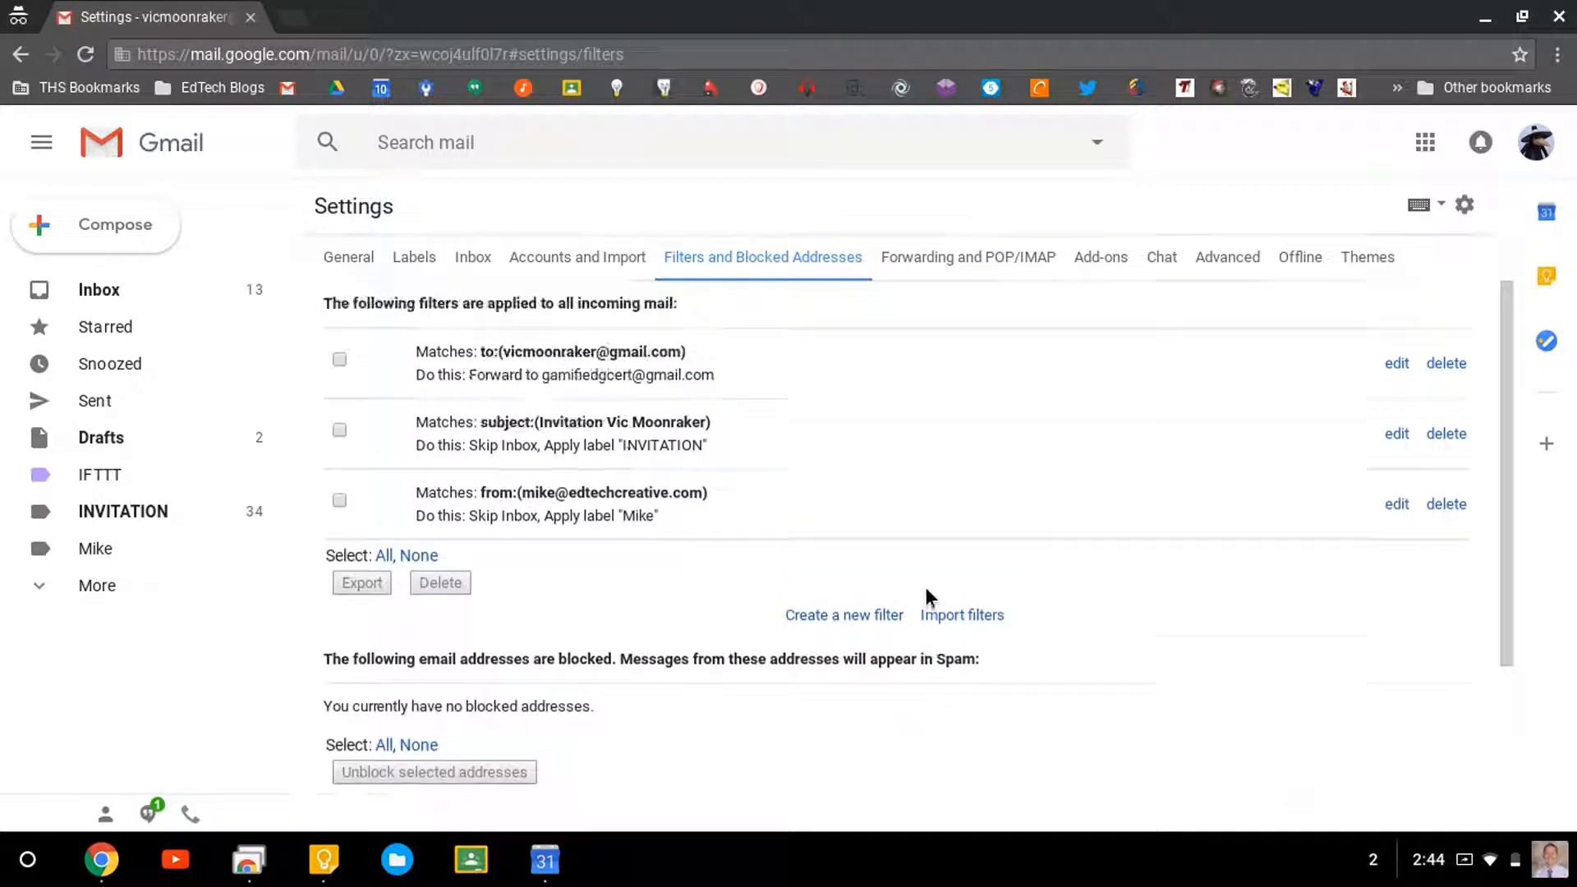
pyautogui.click(845, 614)
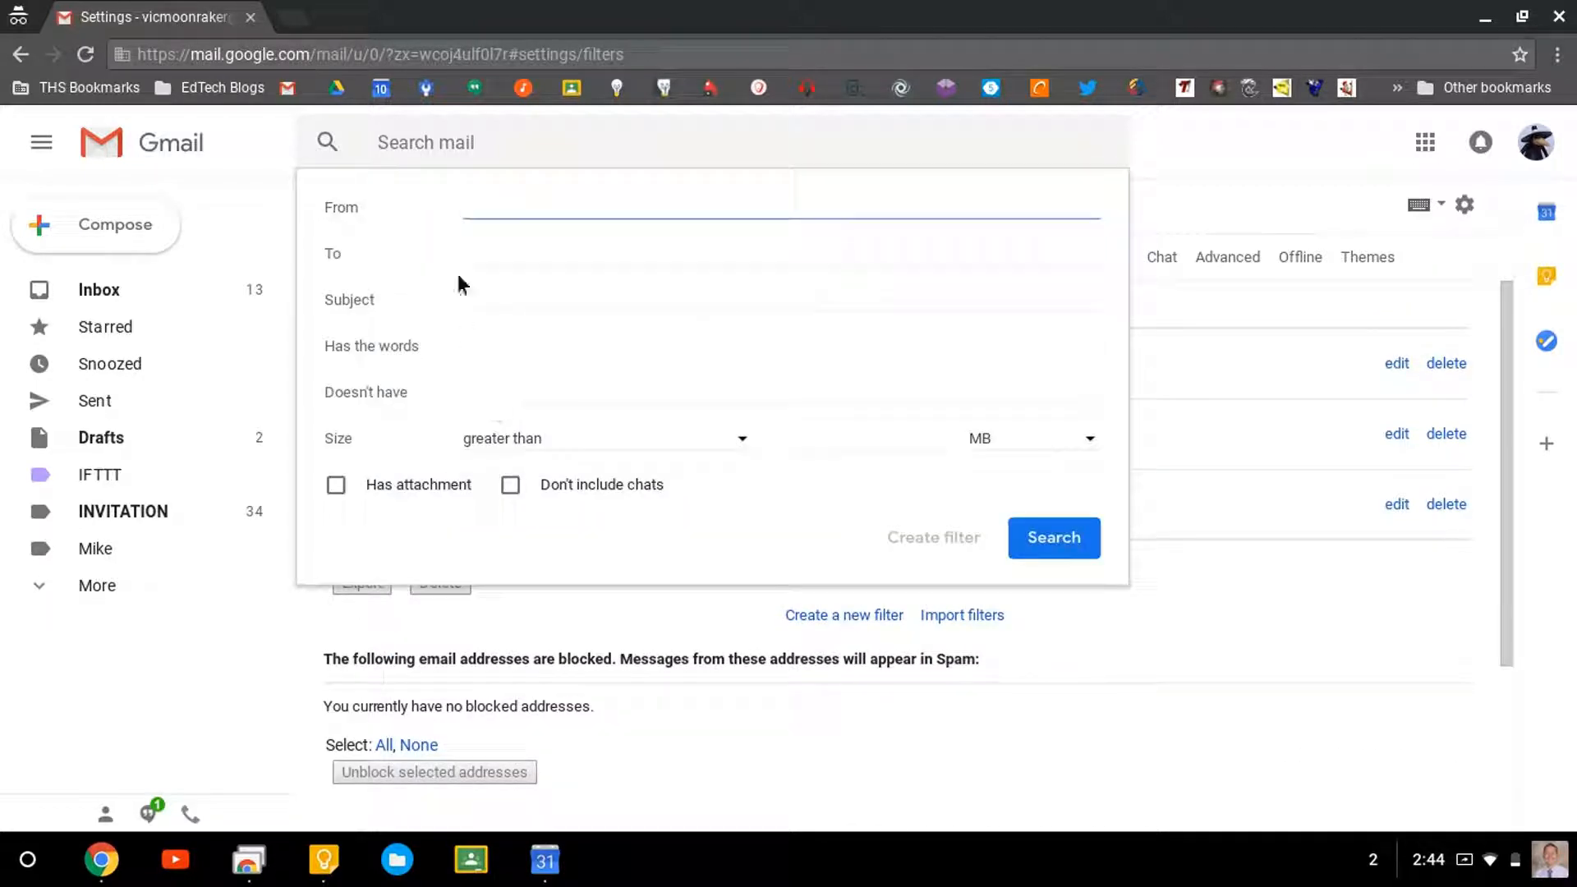